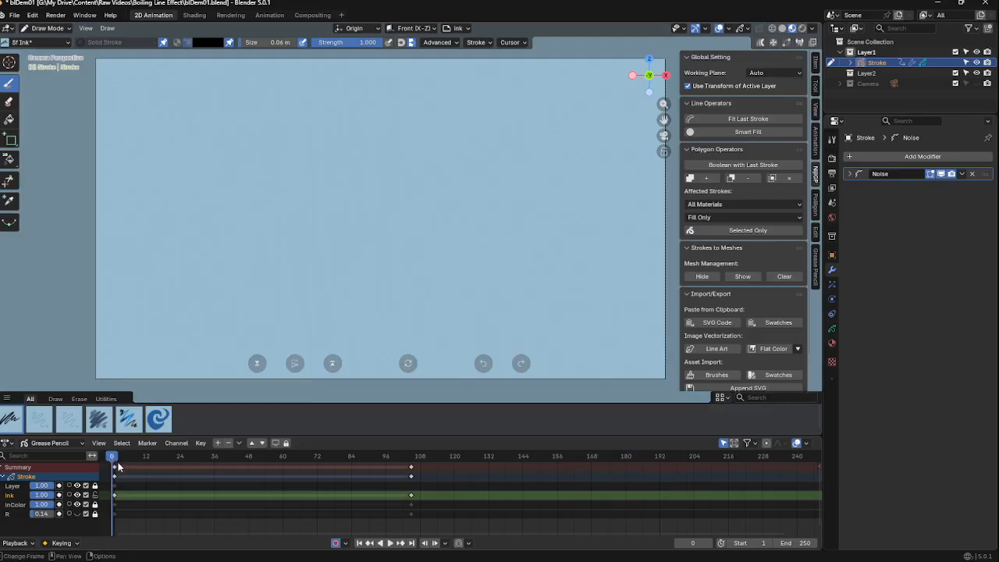
Hide the Ink and InColor layers at frame 1 and make Layer the active drawing layer
key(Right)
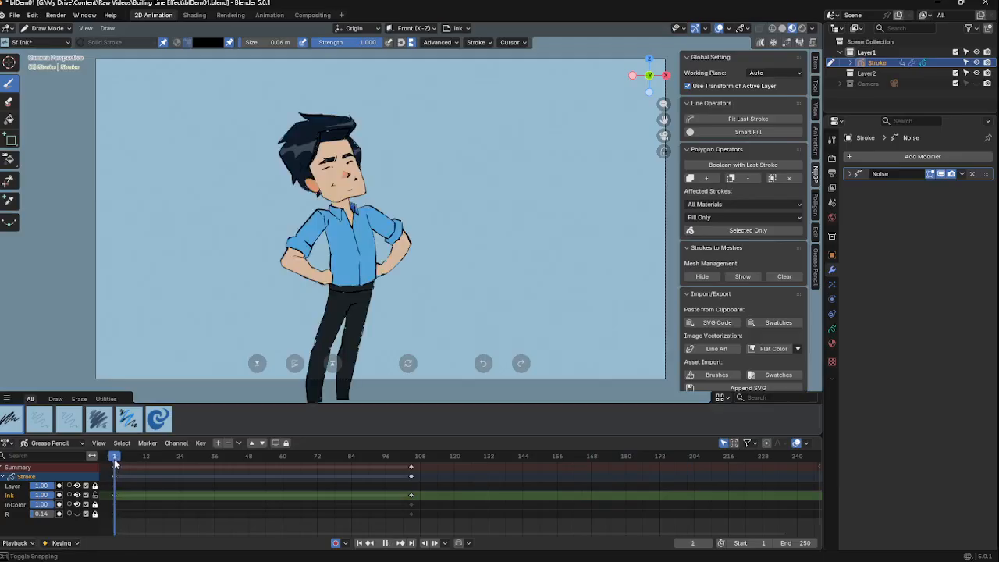
click(77, 505)
click(77, 505)
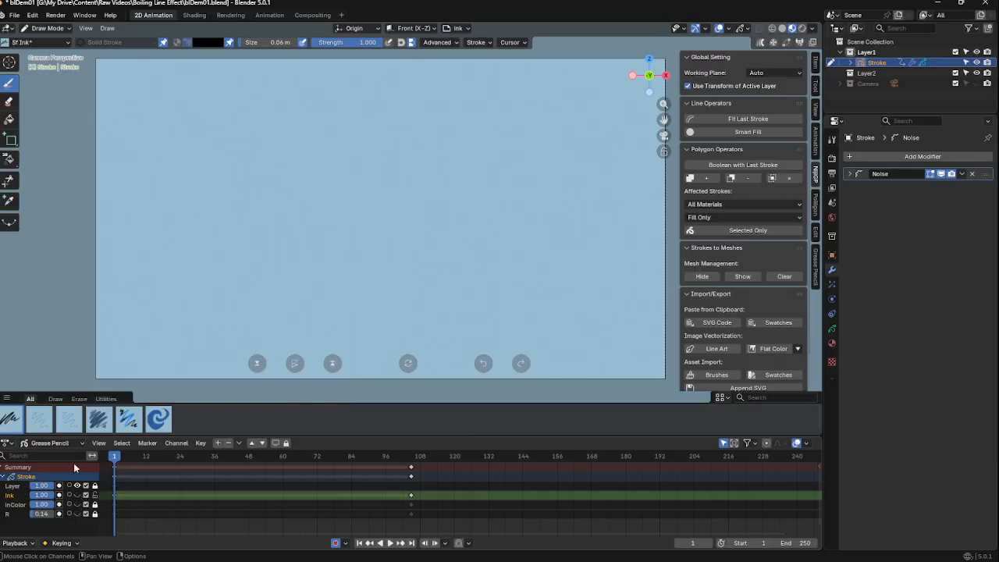
click(38, 487)
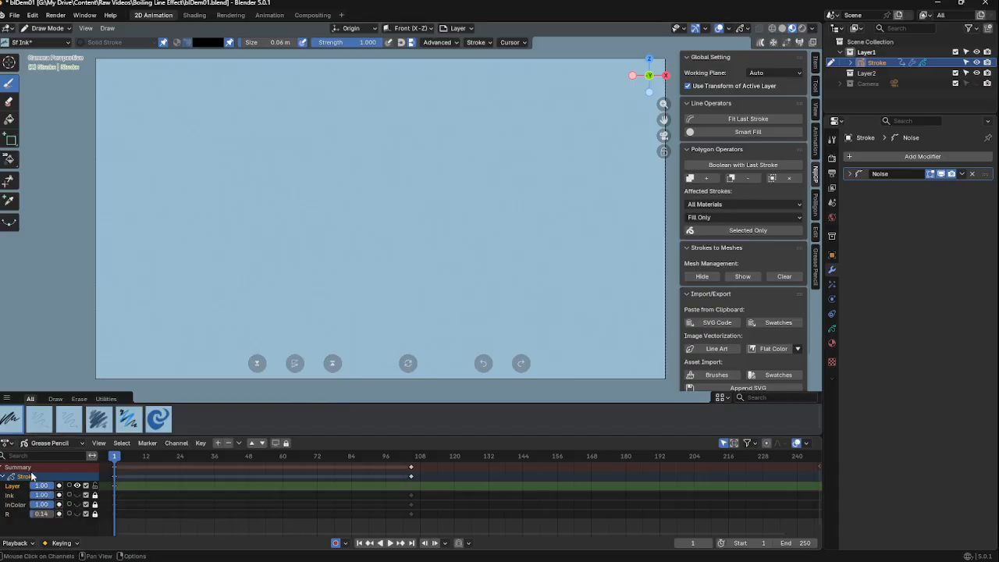
Draw a rough hand-drawn square outline on Layer in the upper middle of the camera frame
key(ctrl+z)
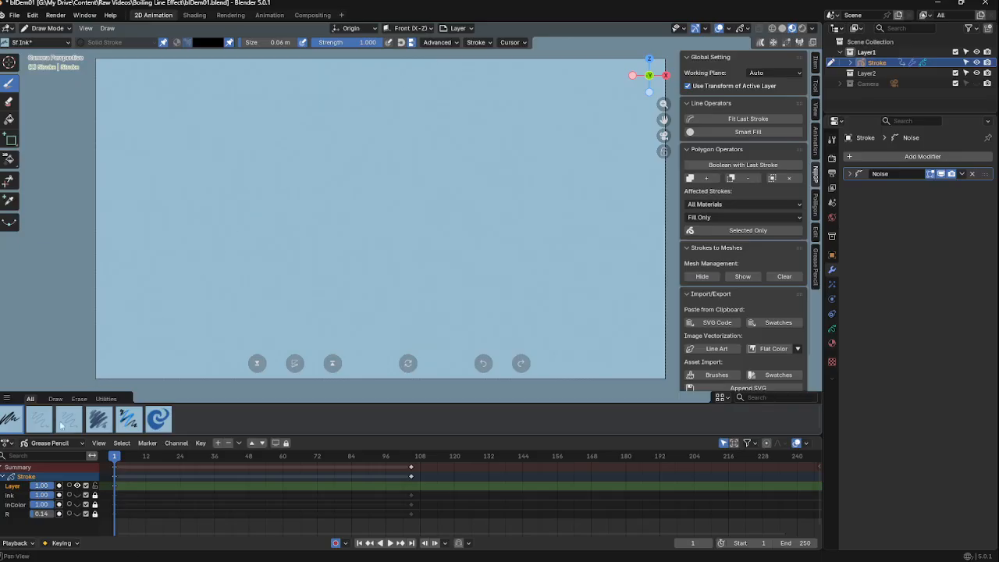
click(30, 399)
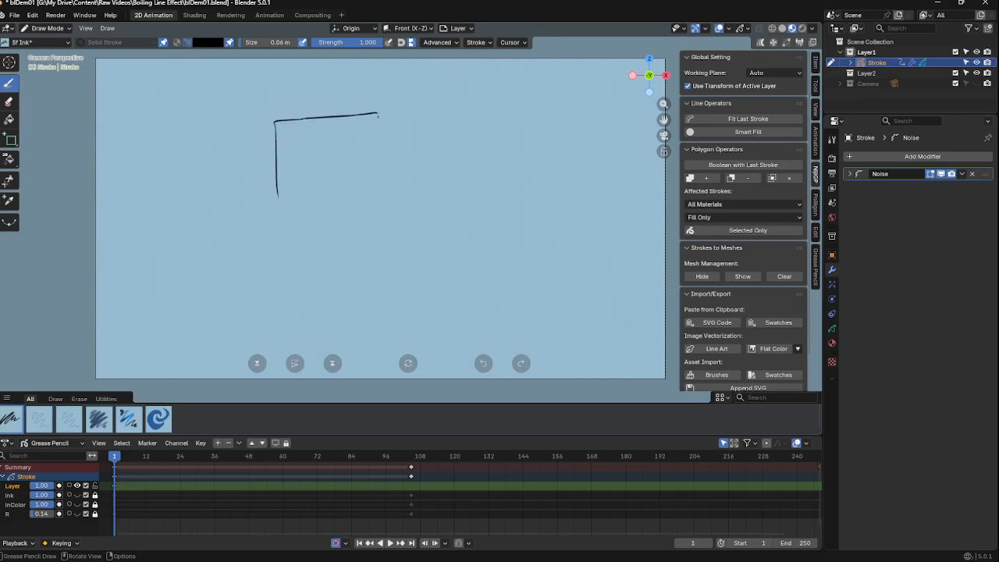
mouse_move(368, 212)
mouse_down()
mouse_move(277, 206)
mouse_move(277, 146)
mouse_up()
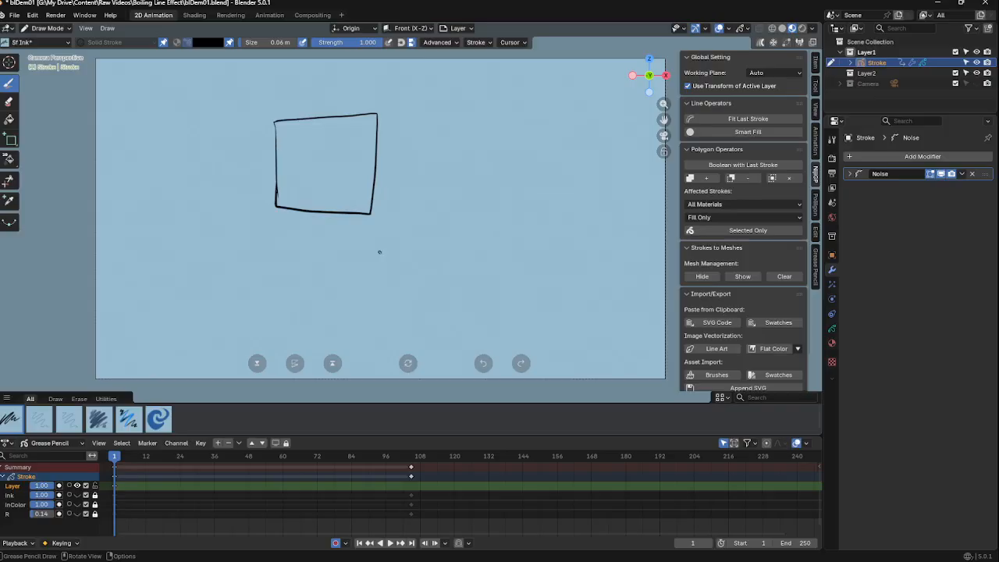
Disable the existing Noise modifier in the viewport and play the animation to check the square without it
key(space)
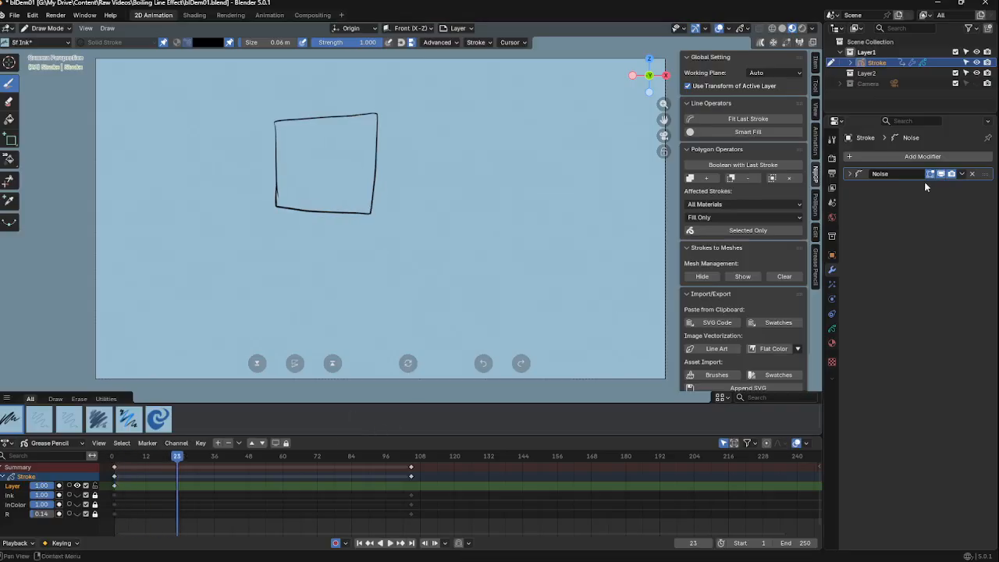
click(849, 174)
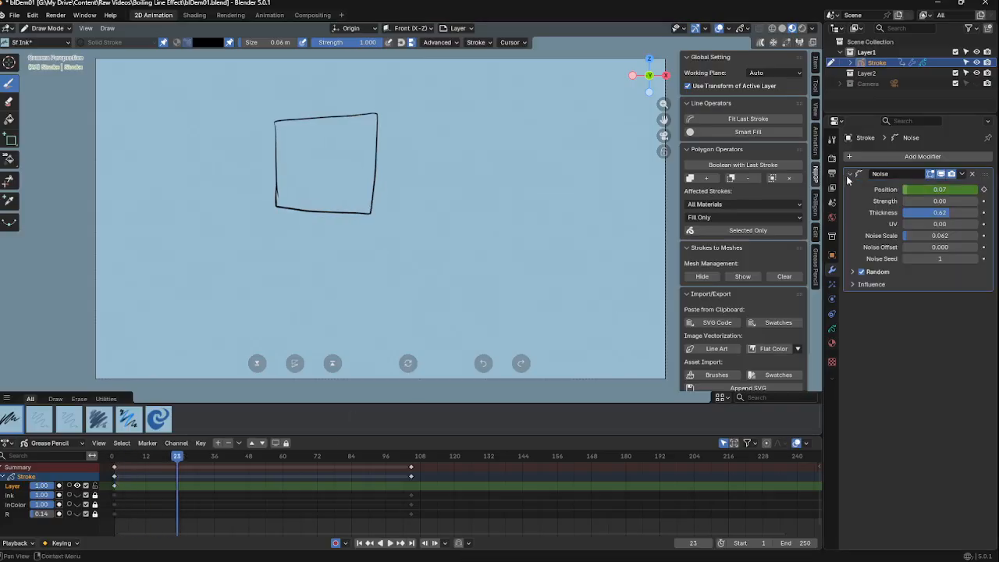
click(849, 174)
click(940, 174)
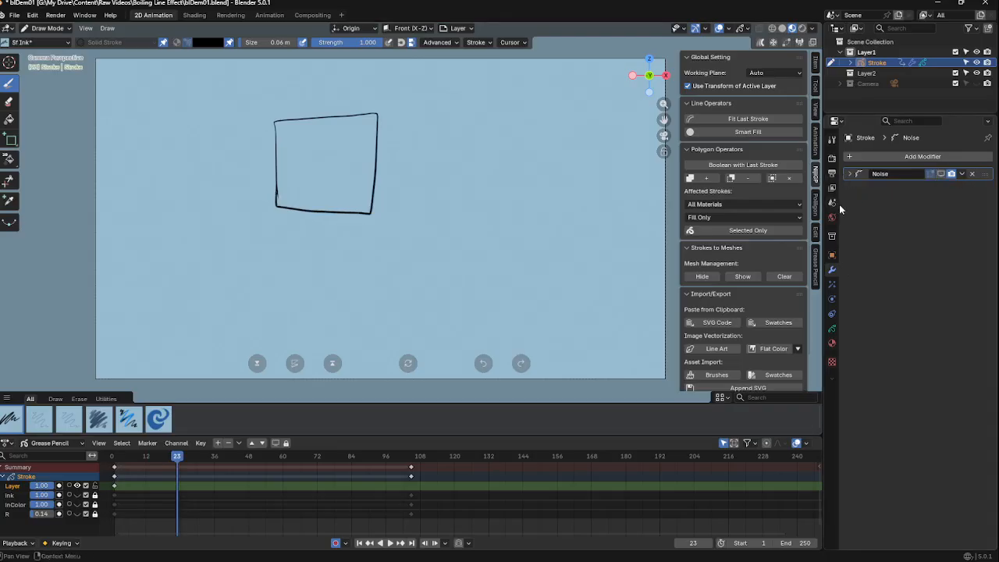
click(111, 455)
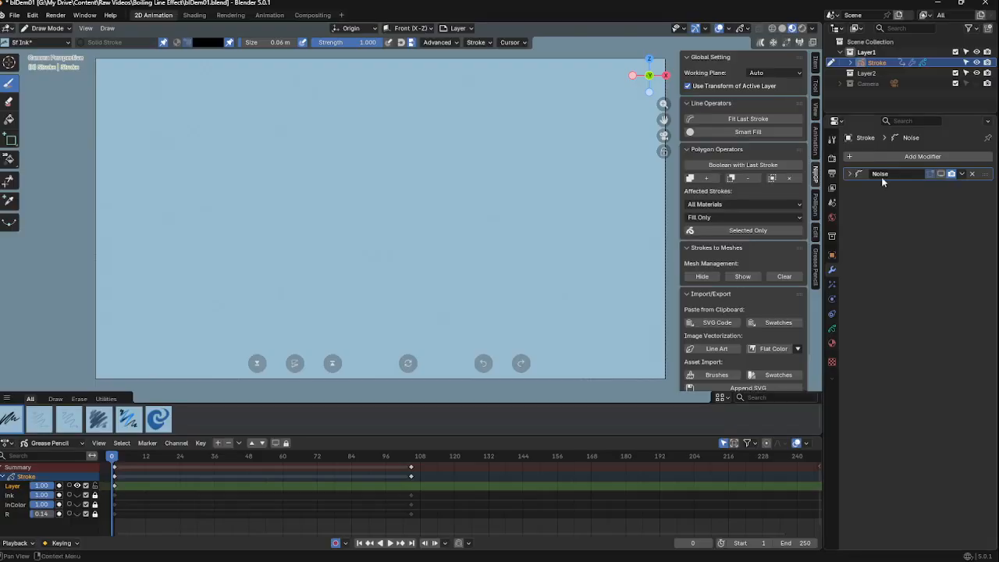
key(space)
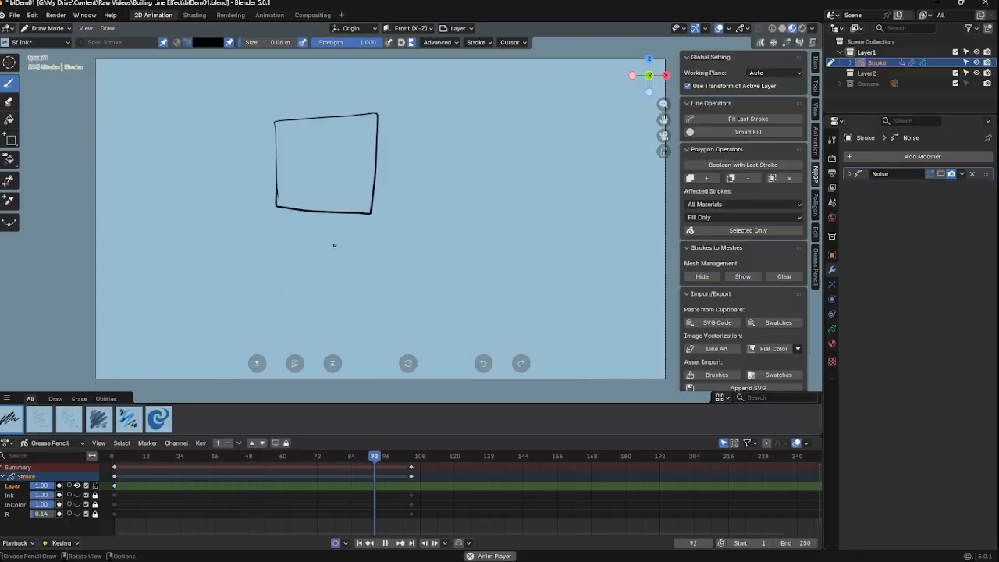
key(Escape)
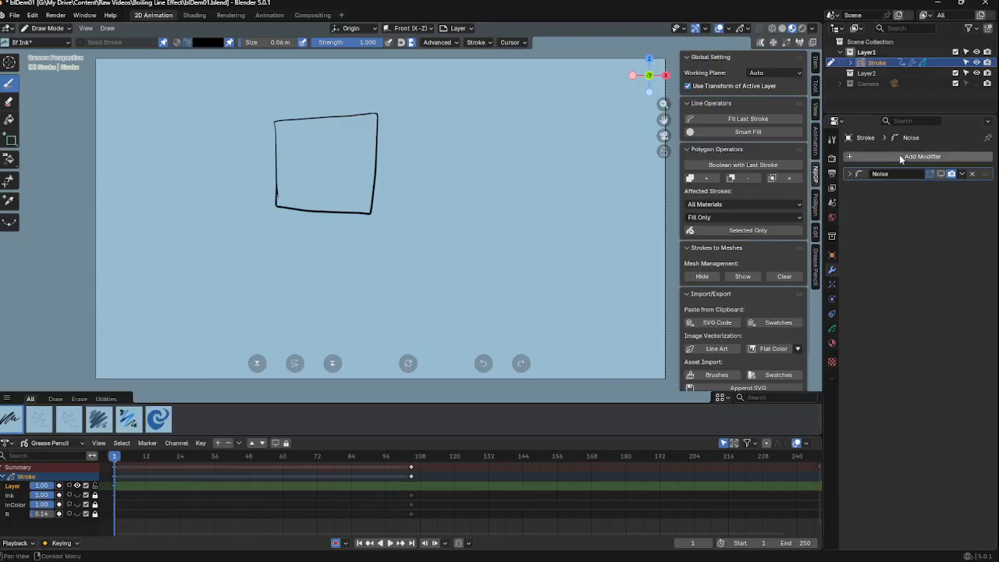
Add a second Noise modifier to the Stroke object
click(895, 157)
click(871, 155)
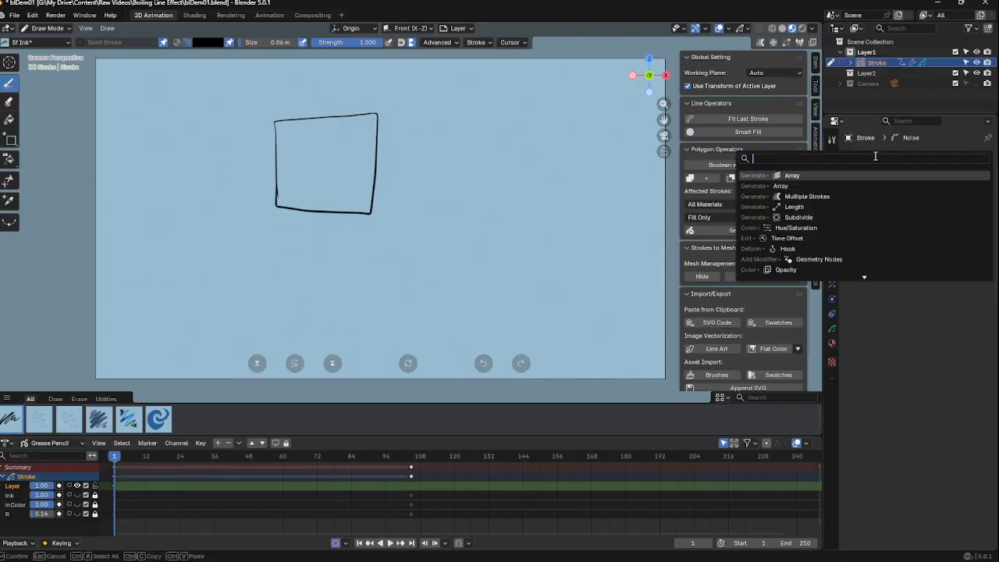
text(noi)
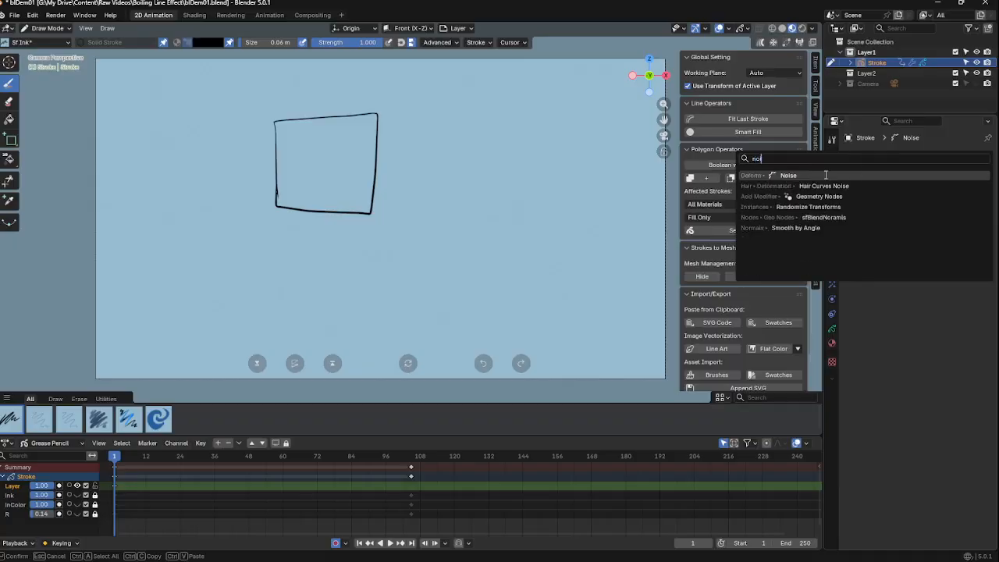
click(825, 175)
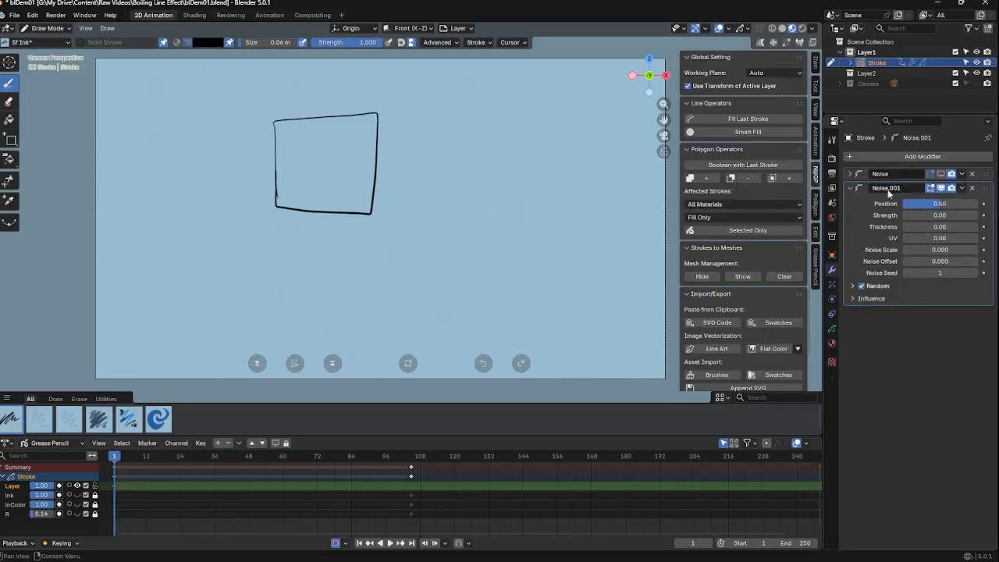
Play the animation to check the new noise on the square and return to frame 1
key(space)
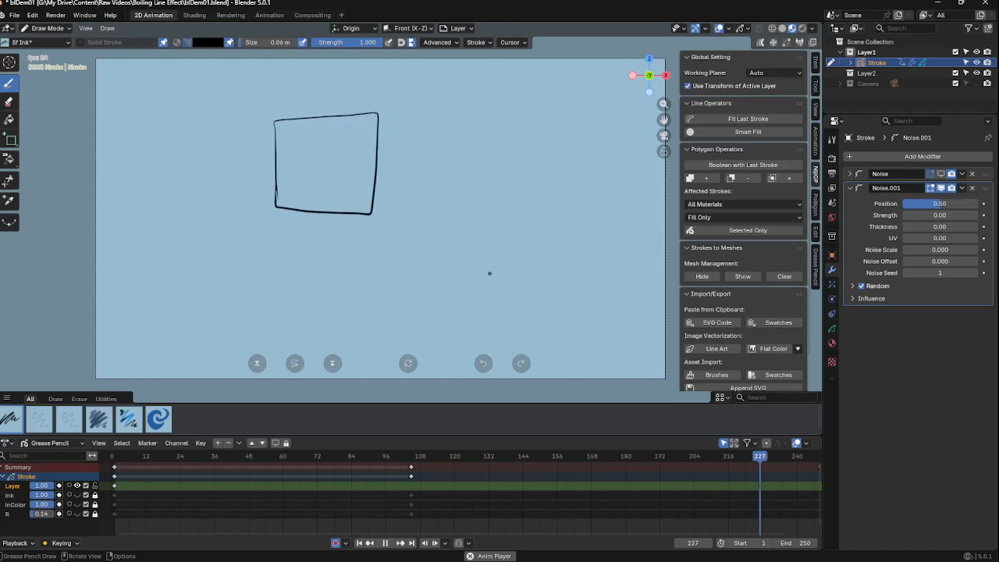
key(space)
drag(118, 458, 109, 459)
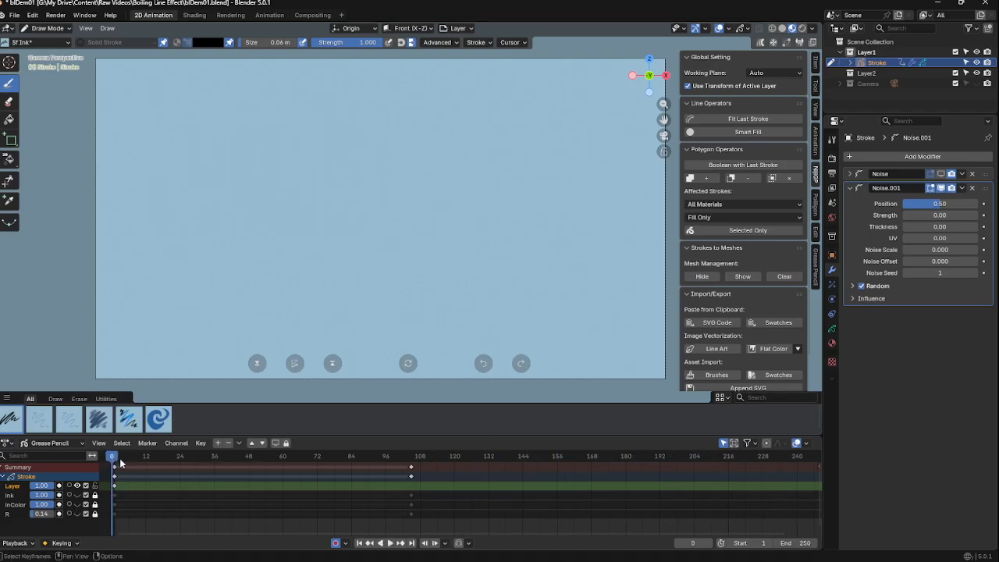
click(115, 461)
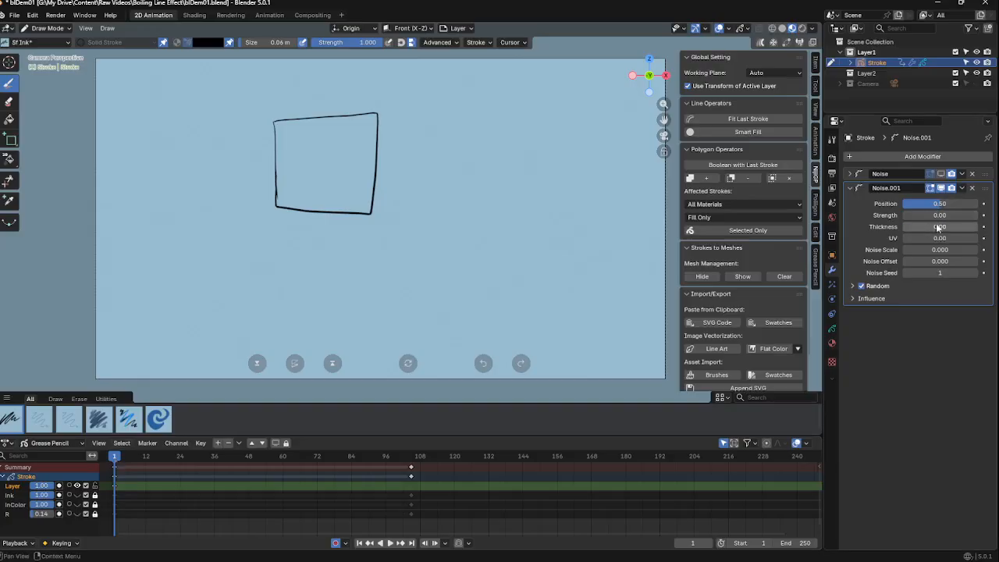
Set the new Noise modifier's Position to 0.26 and Noise Scale to 0.397, and preview the wobble in playback
mouse_move(937, 206)
mouse_down()
mouse_move(912, 212)
mouse_move(951, 205)
mouse_up()
drag(927, 250, 965, 256)
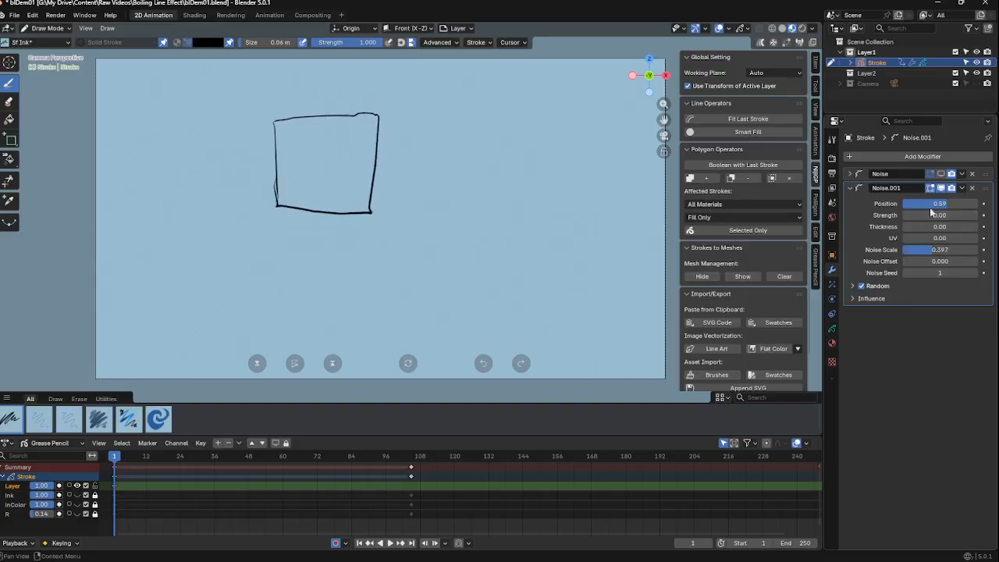
drag(937, 206, 912, 211)
key(space)
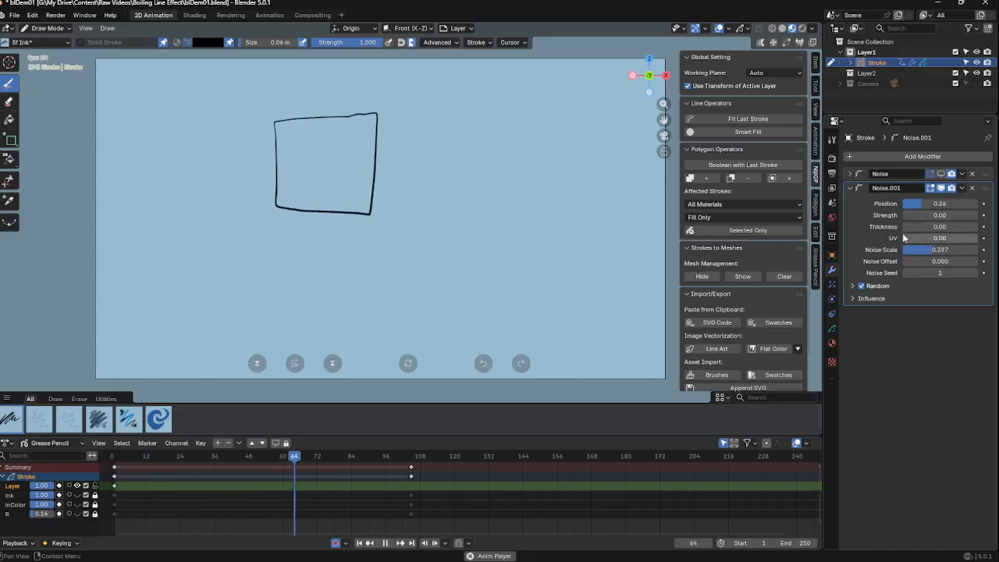
key(space)
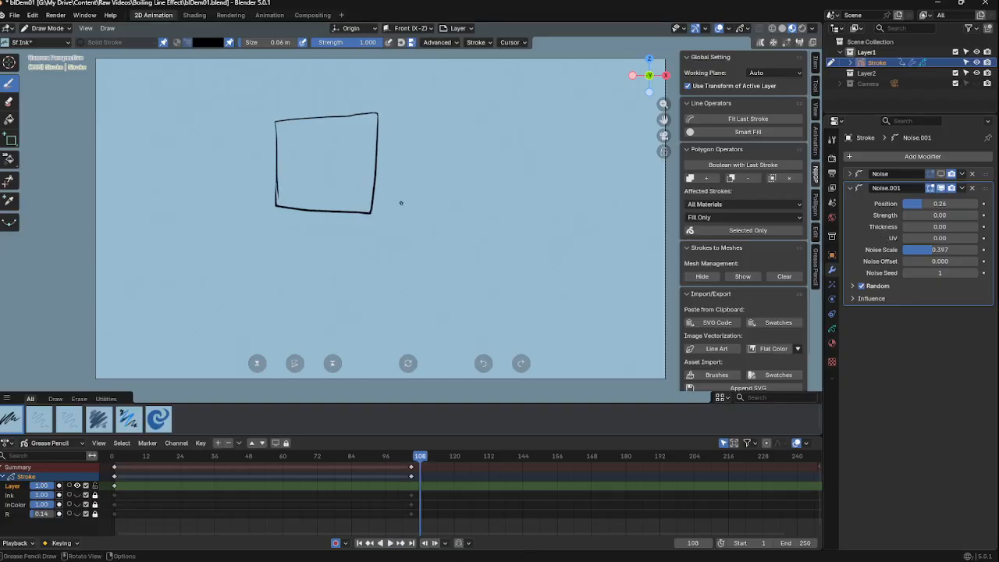
Select all of the square's points in Edit Mode to examine their spacing, and try moving a point on its right side
key(KP_0)
shift+middle_drag(453, 174, 383, 238)
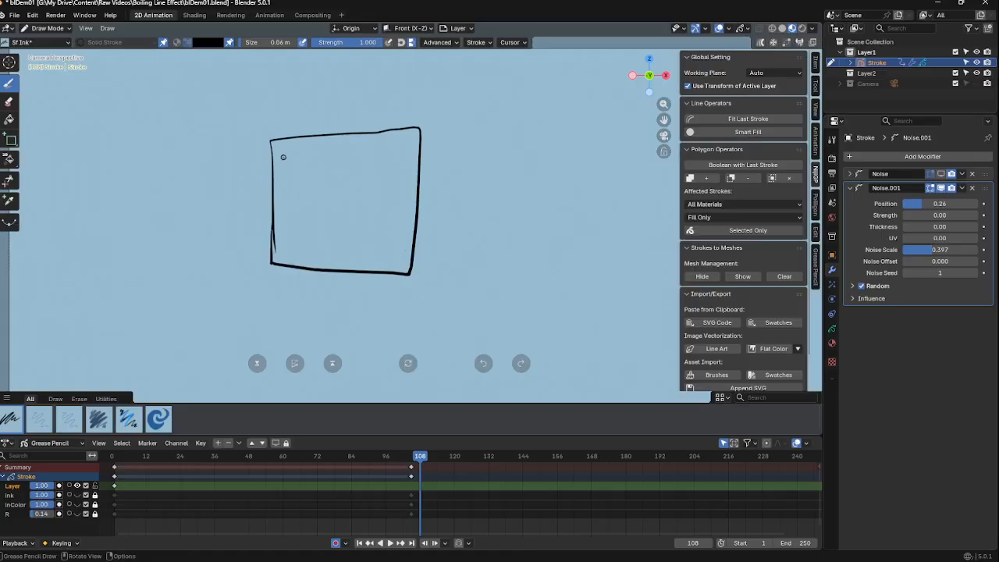
mouse_move(399, 239)
ctrl+middle_down()
mouse_move(437, 284)
mouse_move(462, 234)
mouse_move(445, 231)
ctrl+middle_up()
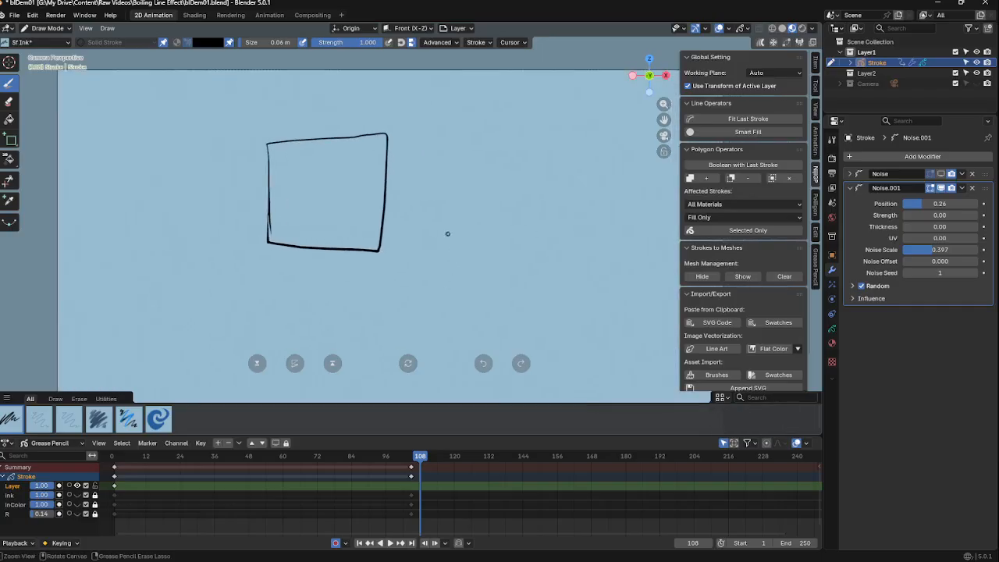
key(Tab)
key(a)
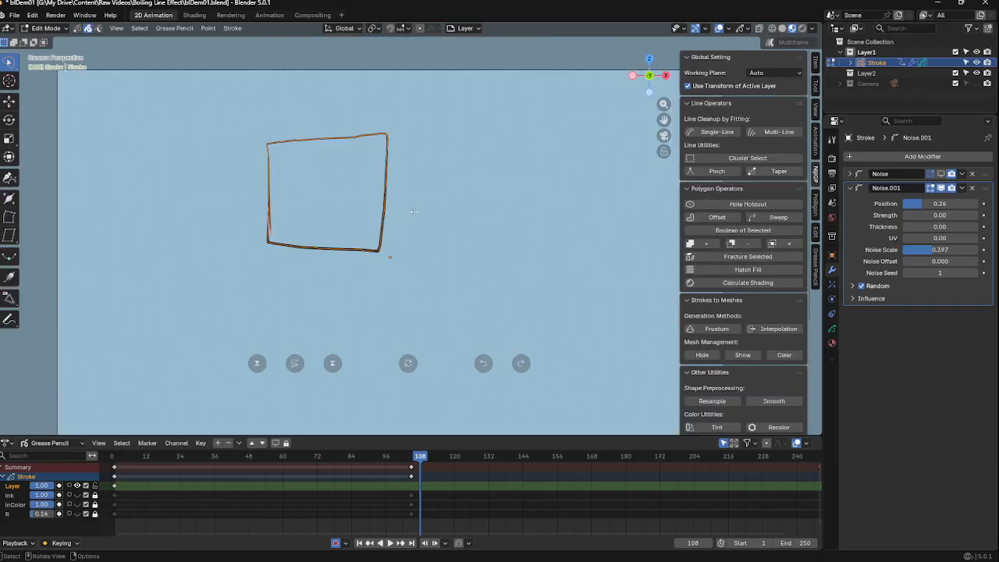
ctrl+middle_drag(408, 208, 386, 189)
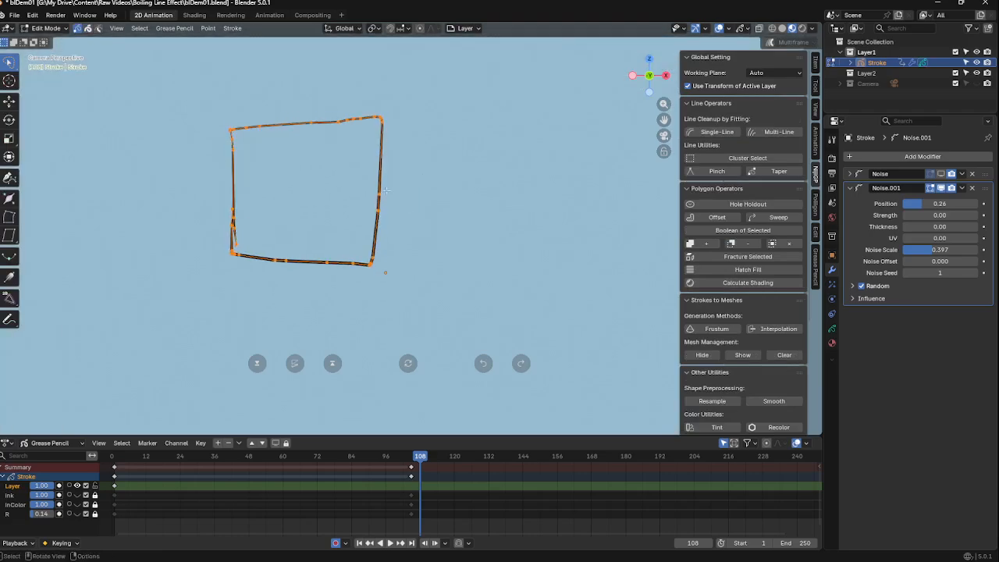
click(388, 197)
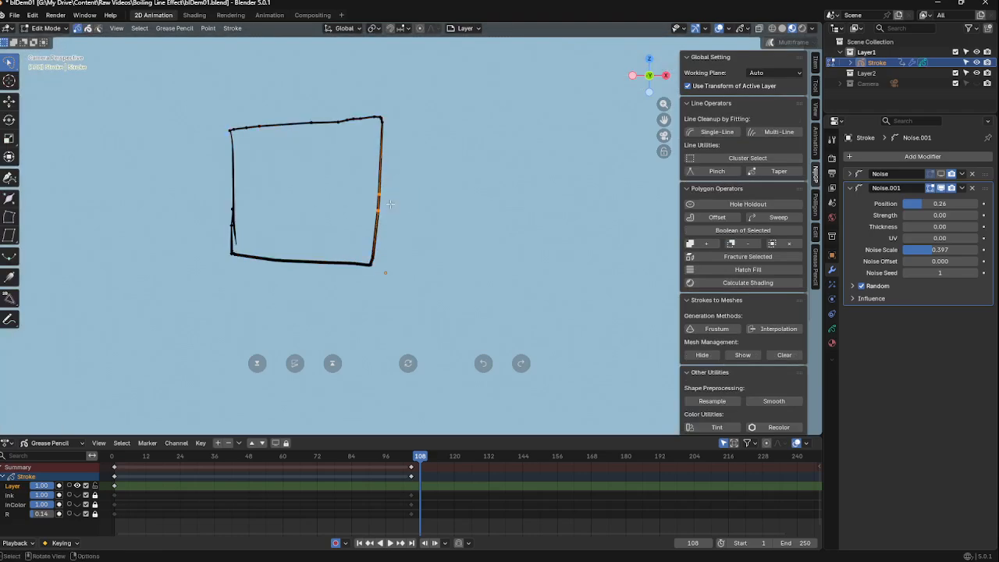
drag(379, 195, 401, 196)
right_click(391, 208)
Play the animation in Object Mode to review the noise and go to frame 105
key(Tab)
key(space)
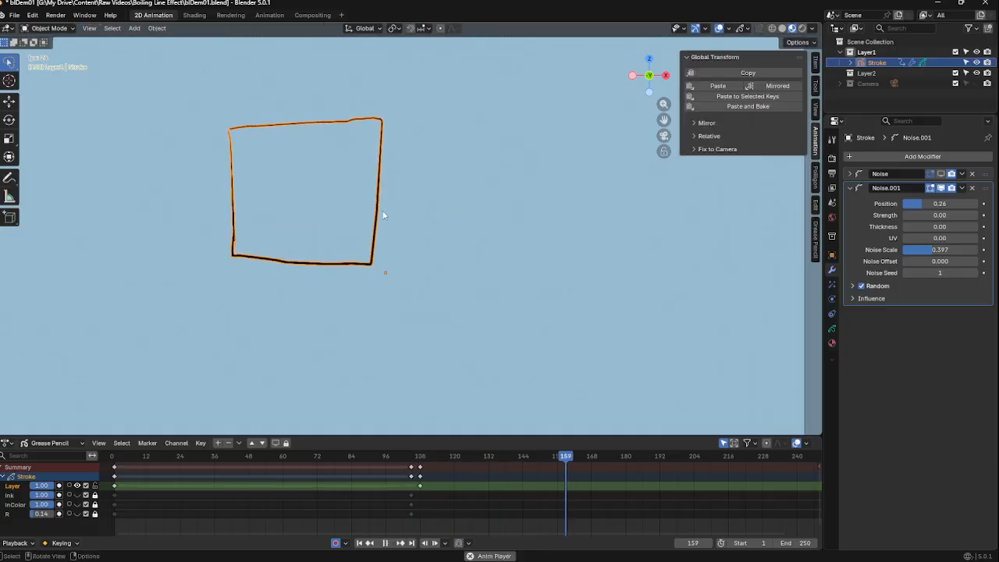
key(space)
click(411, 456)
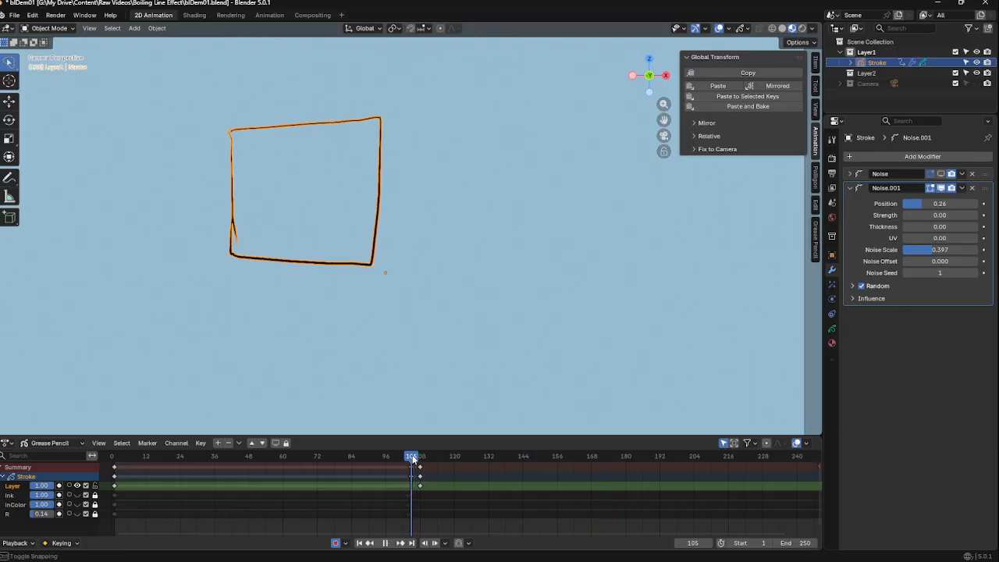
scroll(448, 263, down, 2)
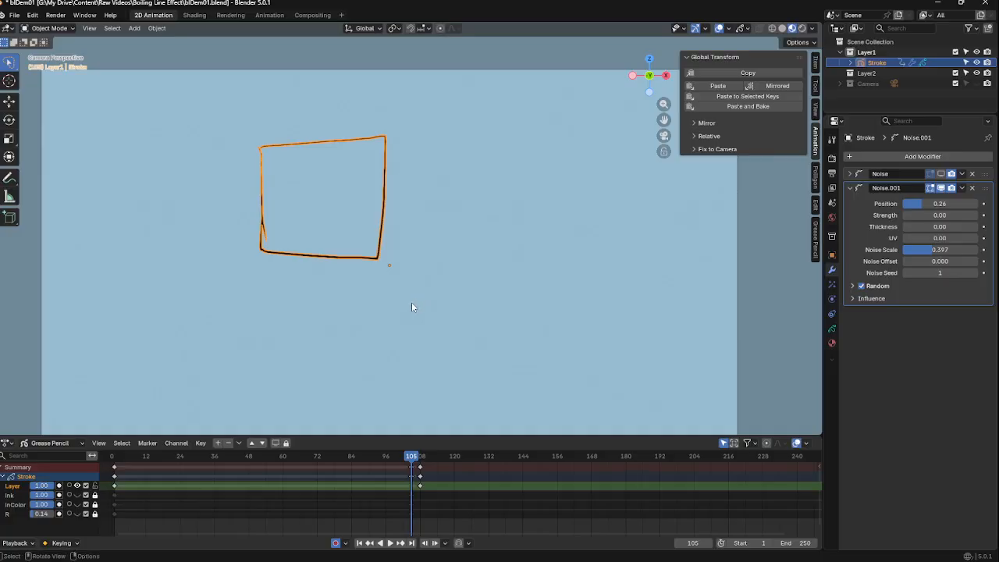
Reselect the square's Stroke object and switch it back to Draw Mode
click(465, 270)
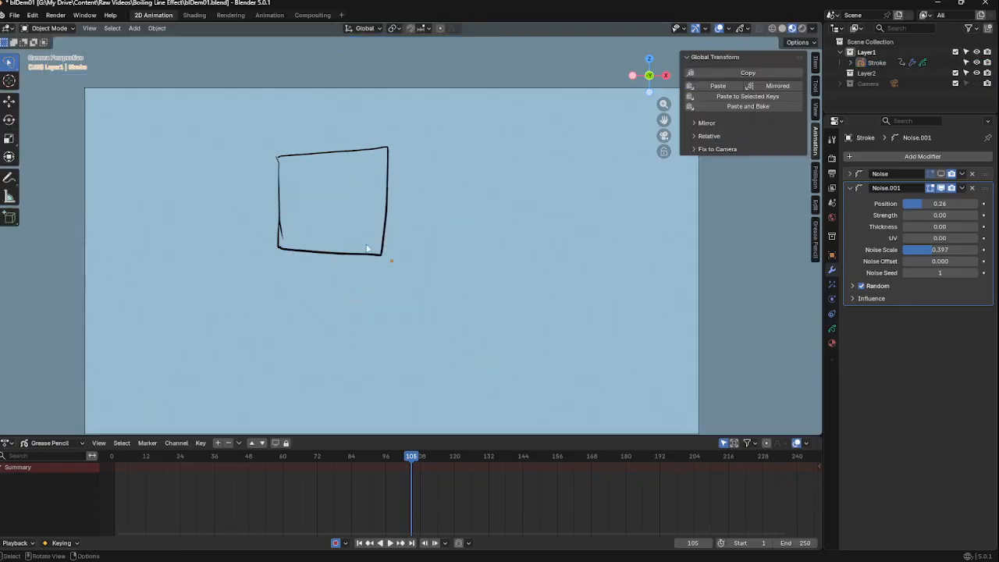
click(367, 248)
key(ctrl+Tab)
click(390, 208)
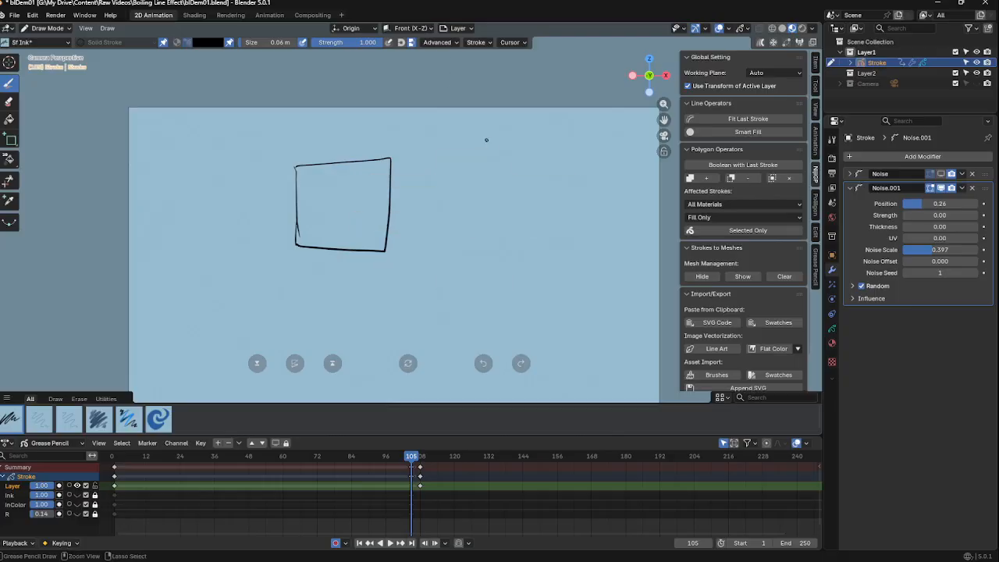
Examine the brush's Post-Processing options in its stroke settings
click(479, 42)
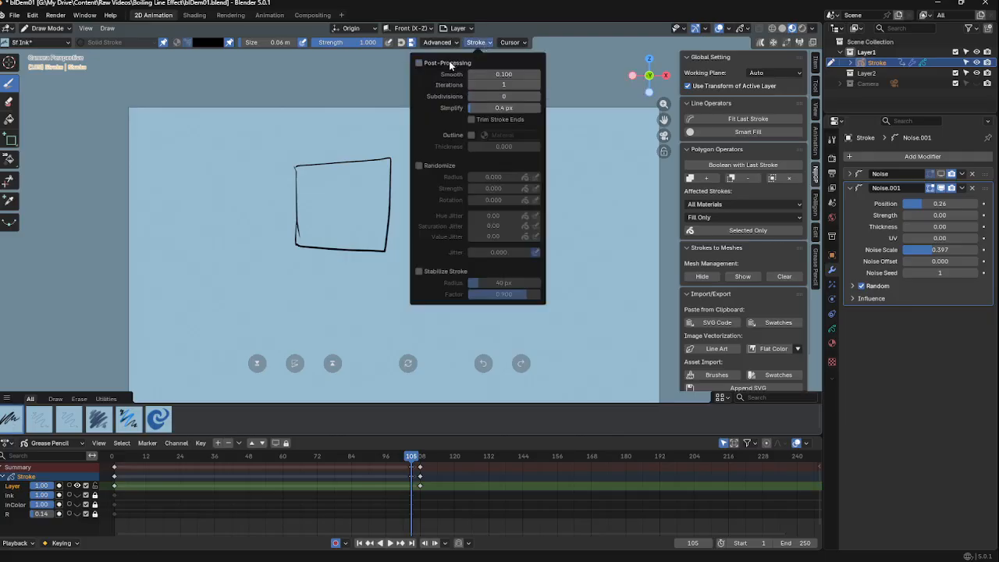
click(450, 63)
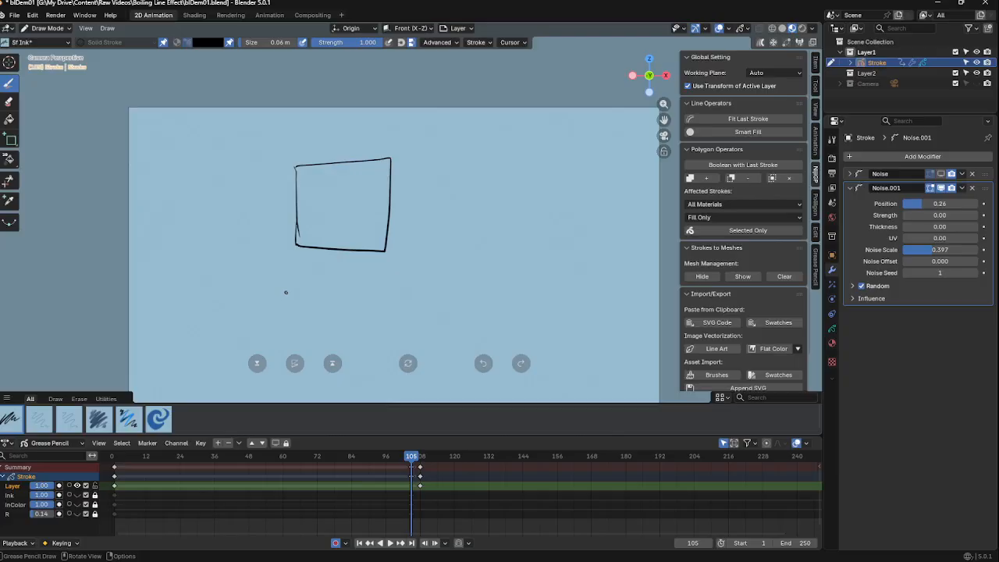
Disable the second Noise modifier in the viewport
mouse_move(489, 286)
shift+middle_down()
mouse_move(481, 245)
mouse_move(444, 274)
mouse_move(453, 281)
shift+middle_up()
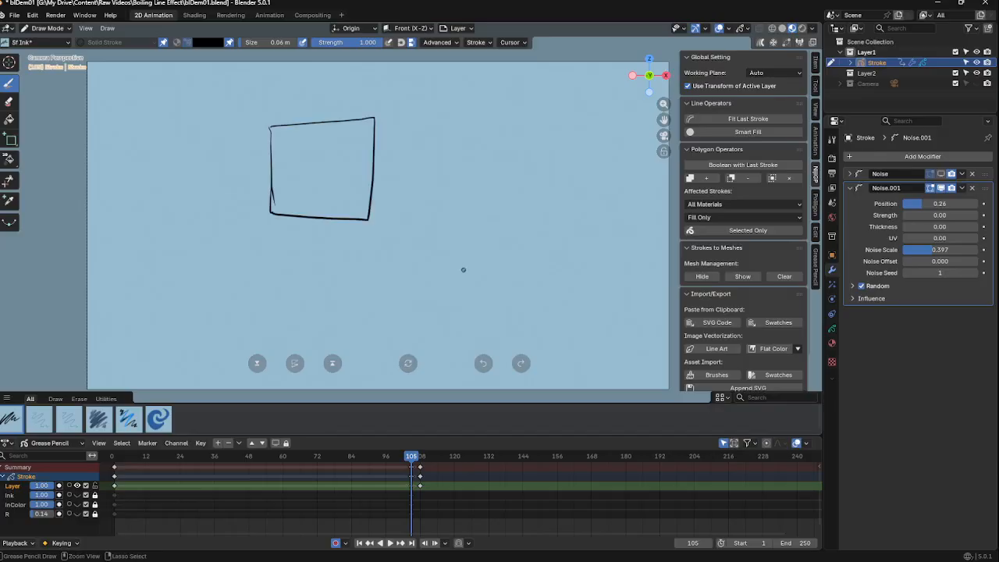
click(942, 188)
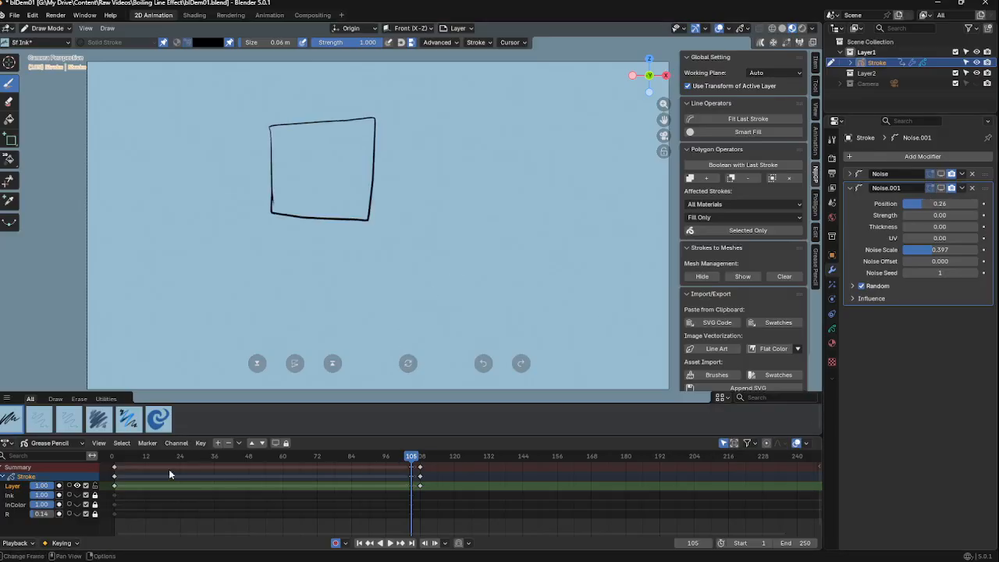
At frame 1, draw a second square with the ink brush beside the existing one
click(116, 461)
drag(450, 138, 450, 263)
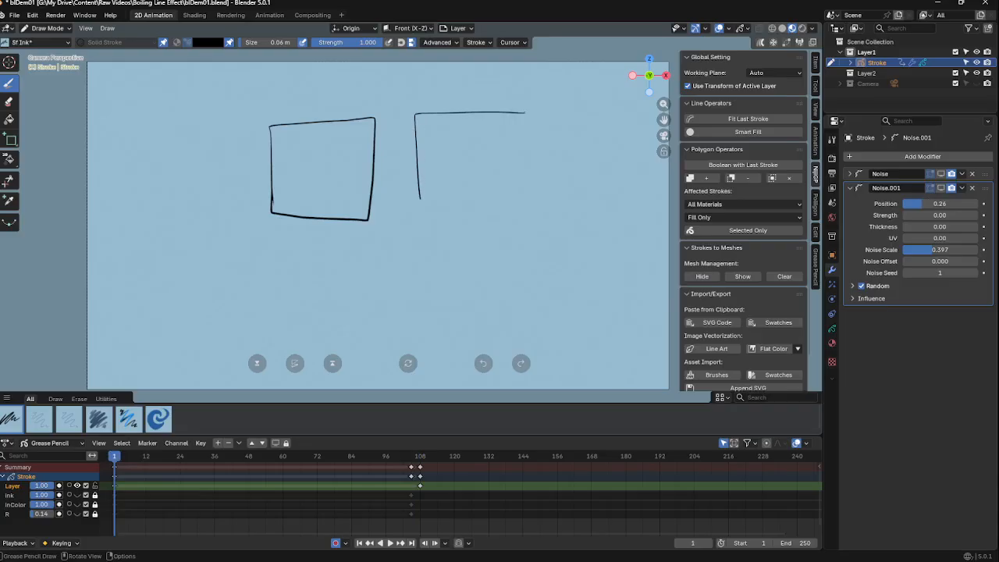
mouse_move(539, 215)
mouse_down()
mouse_move(422, 223)
mouse_move(417, 195)
mouse_up()
Select all points in Edit Mode and compare the point density of the two squares
key(ctrl+Tab)
click(503, 215)
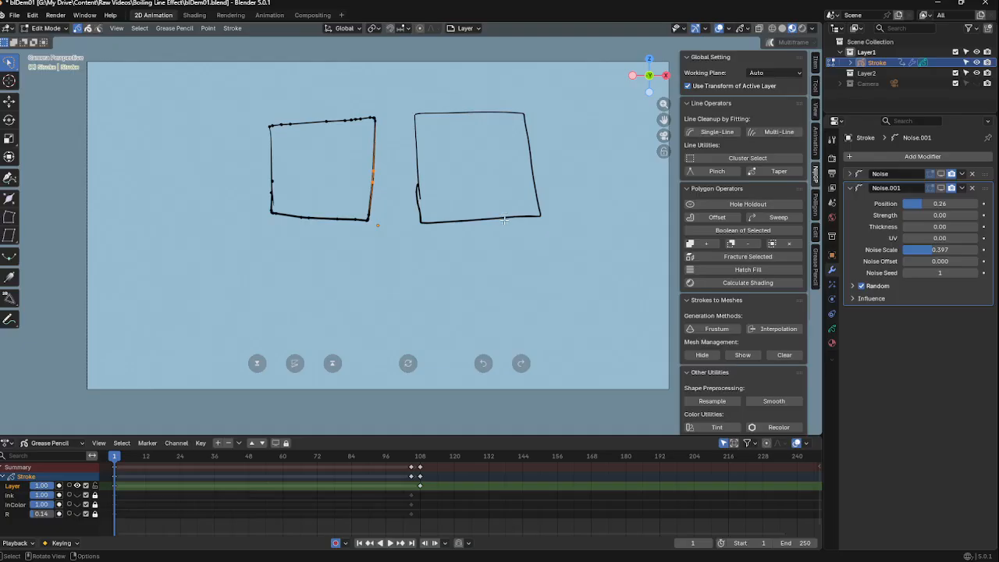
click(498, 254)
scroll(500, 251, up, 4)
shift+middle_drag(567, 131, 465, 205)
scroll(474, 211, up, 1)
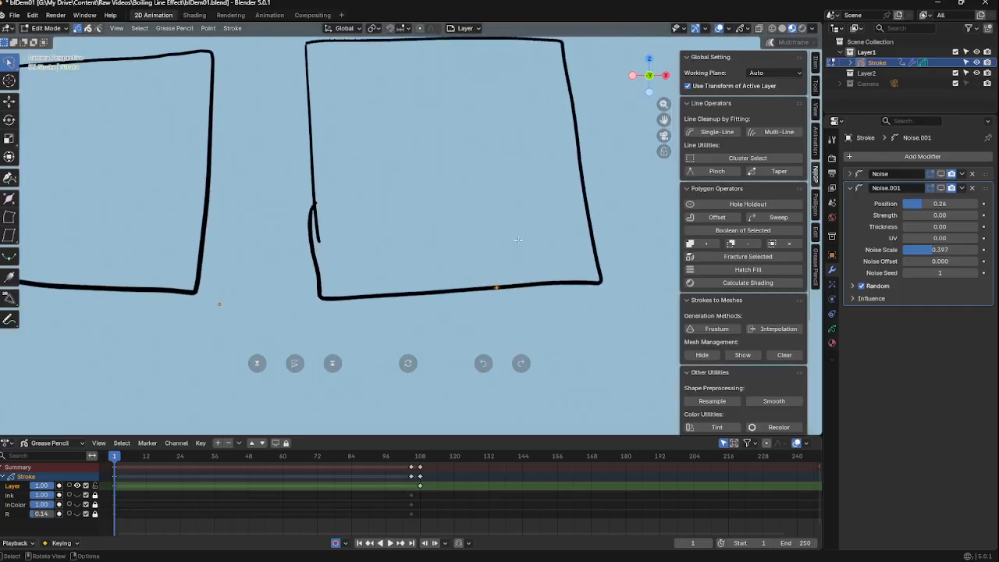
key(a)
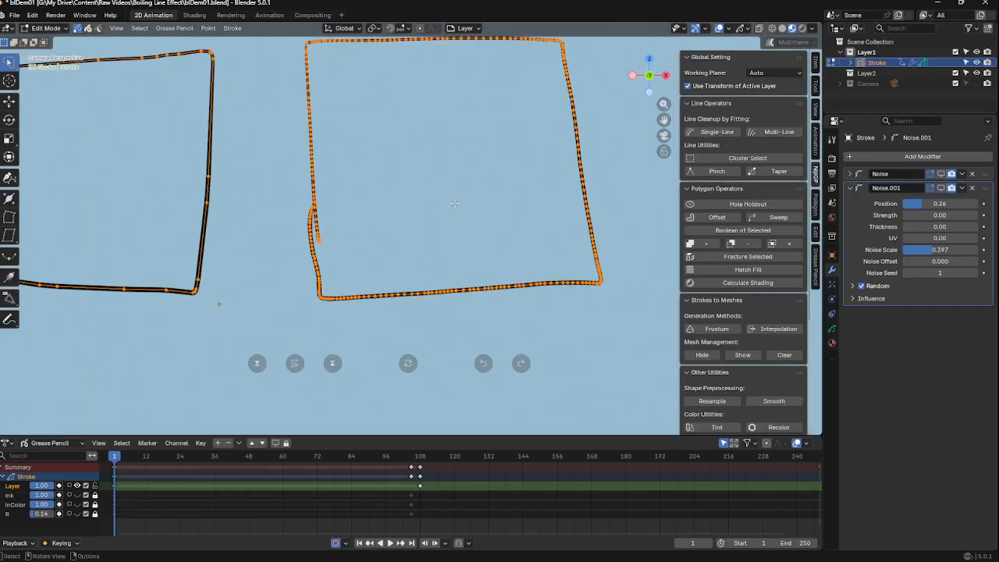
scroll(454, 203, down, 2)
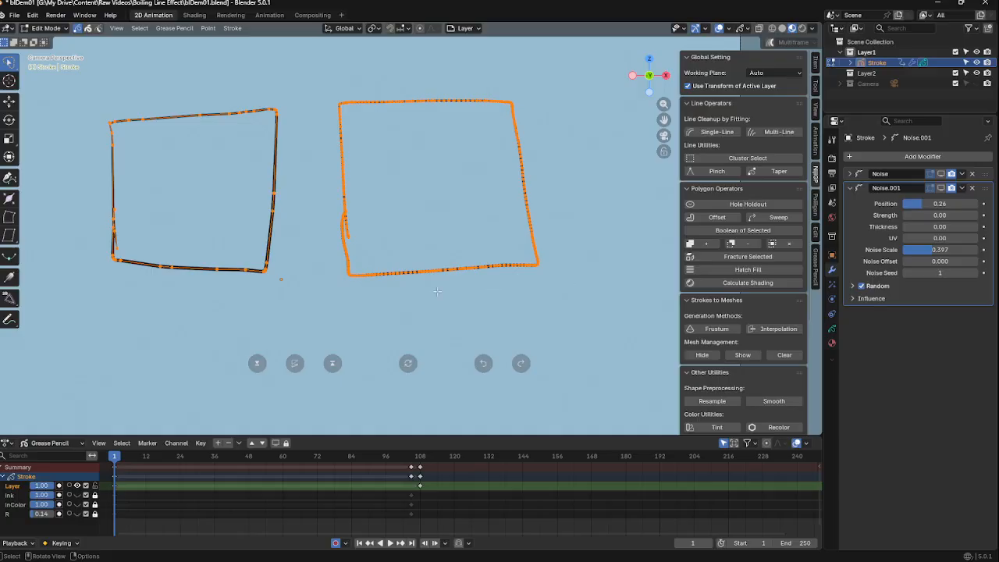
Back in Draw Mode, play the animation with the second Noise modifier enabled in the viewport
key(ctrl+Tab)
mouse_move(504, 245)
ctrl+alt+mouse_down()
mouse_move(486, 290)
mouse_move(497, 223)
mouse_move(481, 275)
ctrl+alt+mouse_up()
click(486, 203)
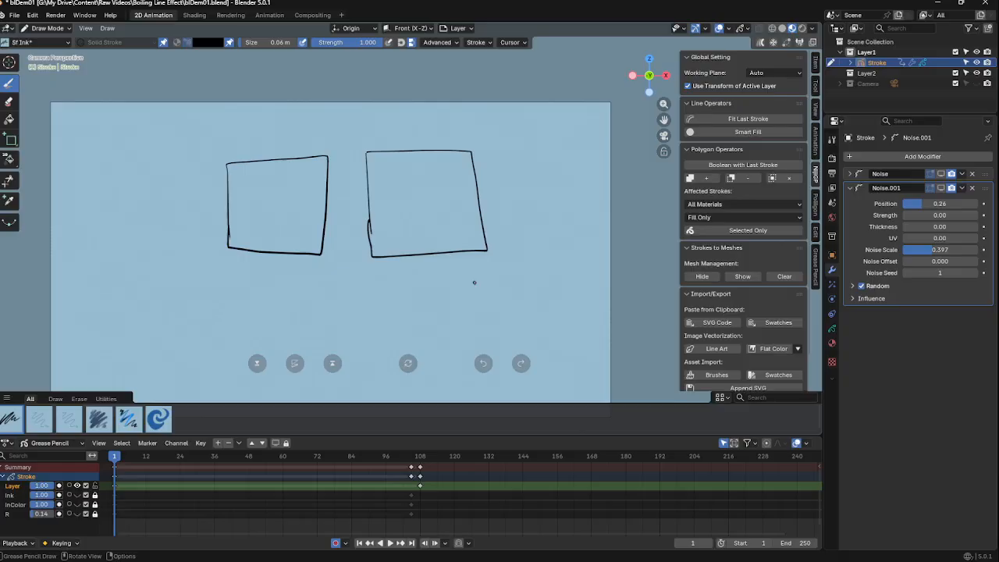
key(space)
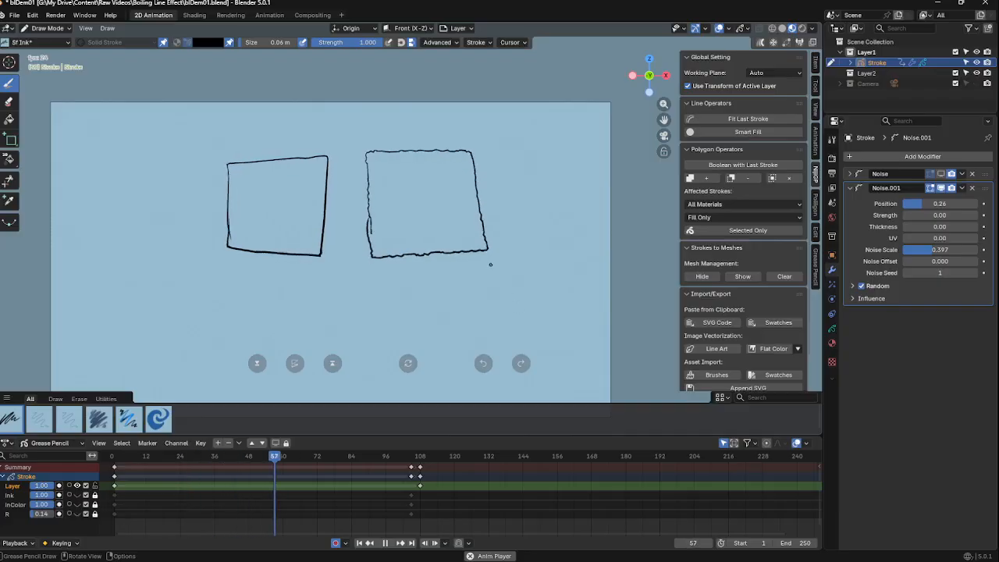
key(space)
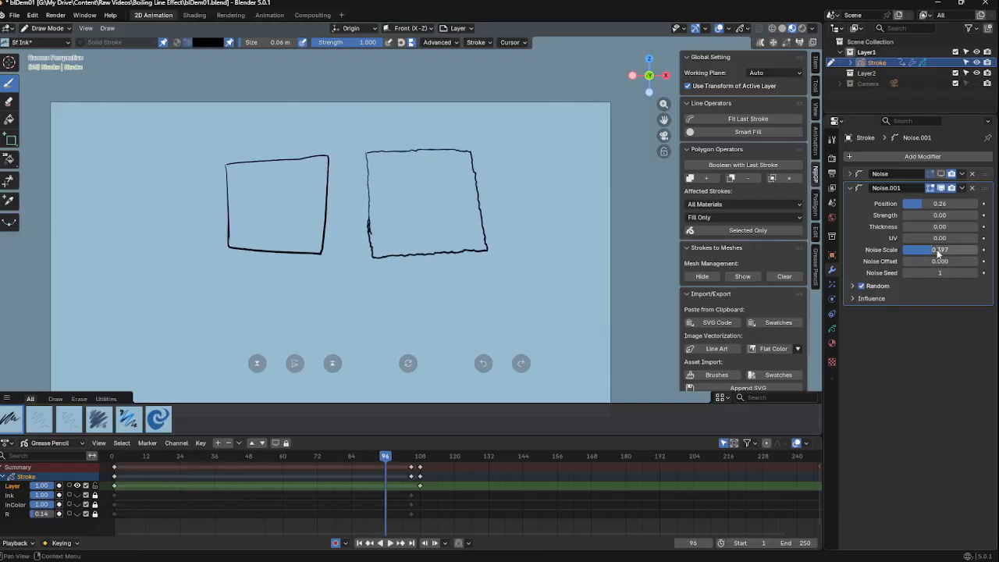
Set the second Noise modifier's Noise Scale to 0.144, replay the animation and go to frame 80
drag(929, 254, 913, 258)
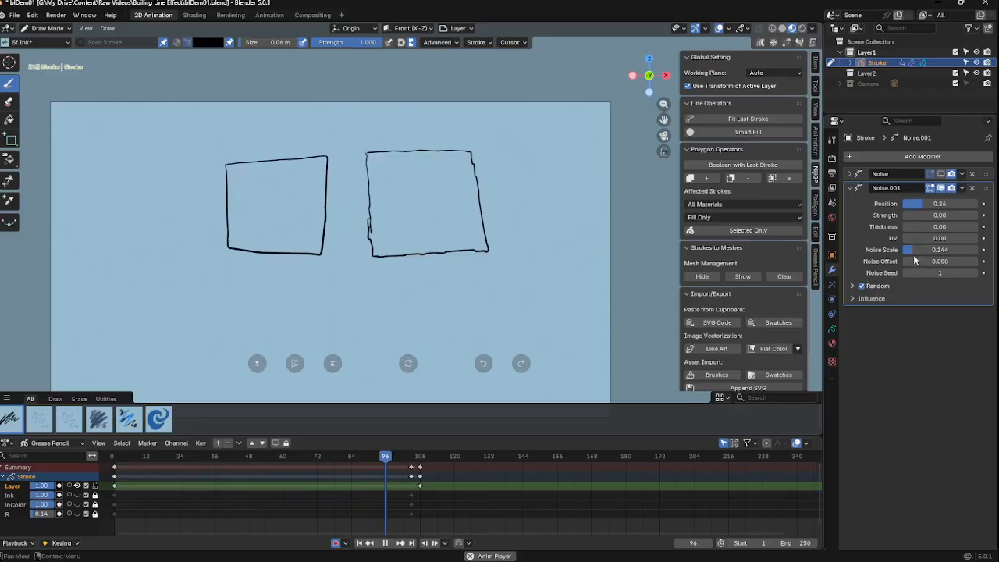
key(space)
drag(403, 456, 211, 458)
key(space)
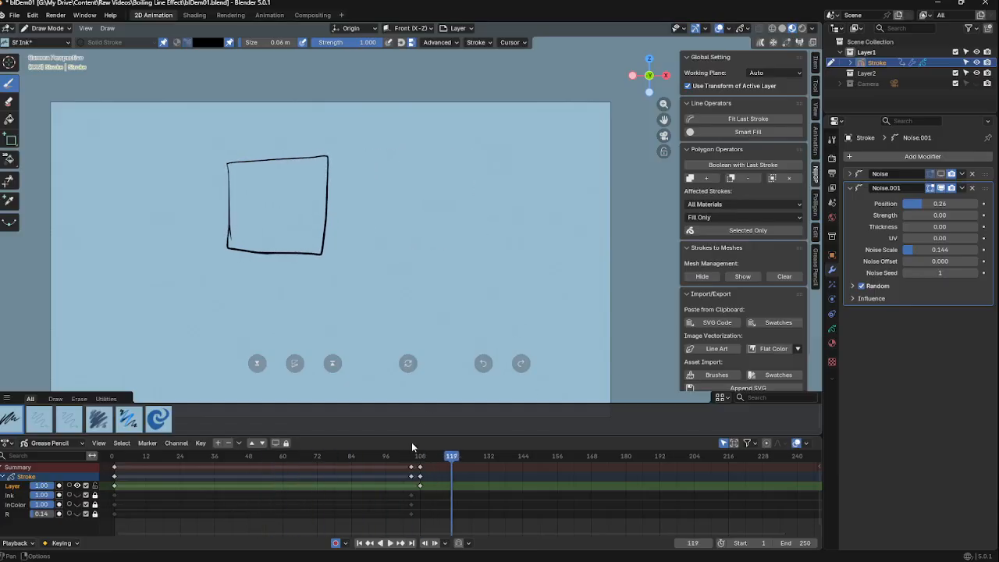
drag(411, 456, 334, 447)
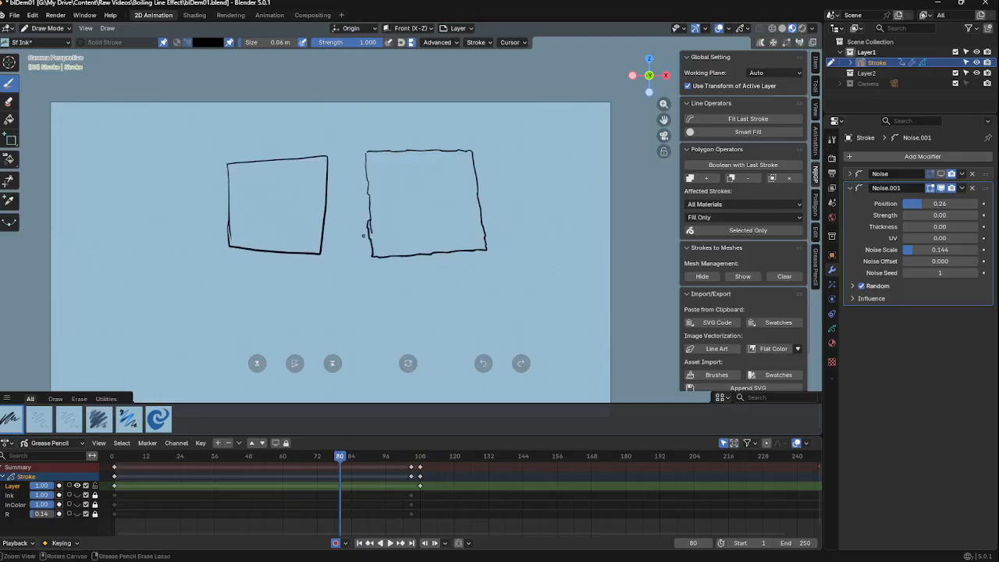
Delete the second square in Edit Mode and return to Draw Mode
key(Tab)
drag(319, 207, 326, 235)
key(Delete)
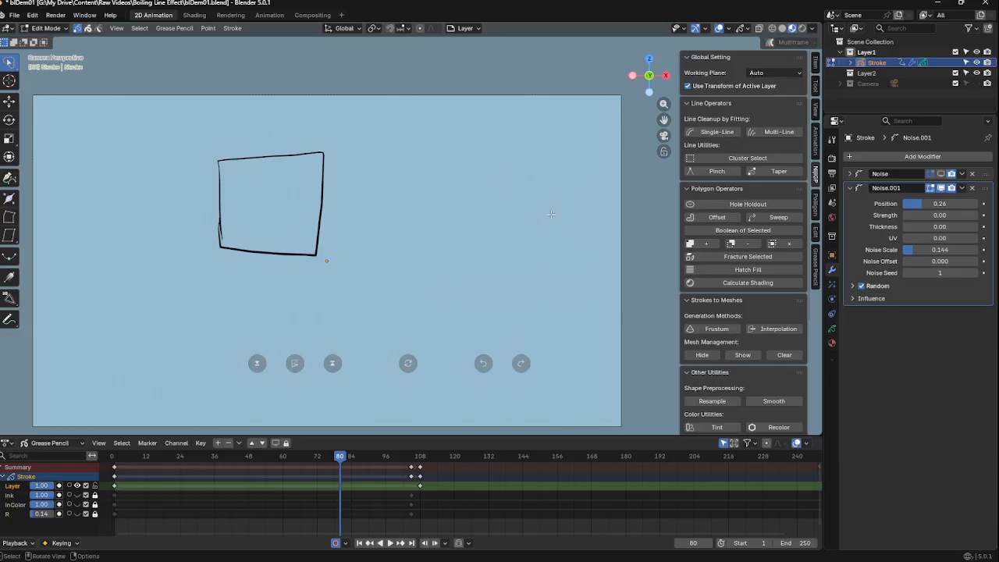
key(Tab)
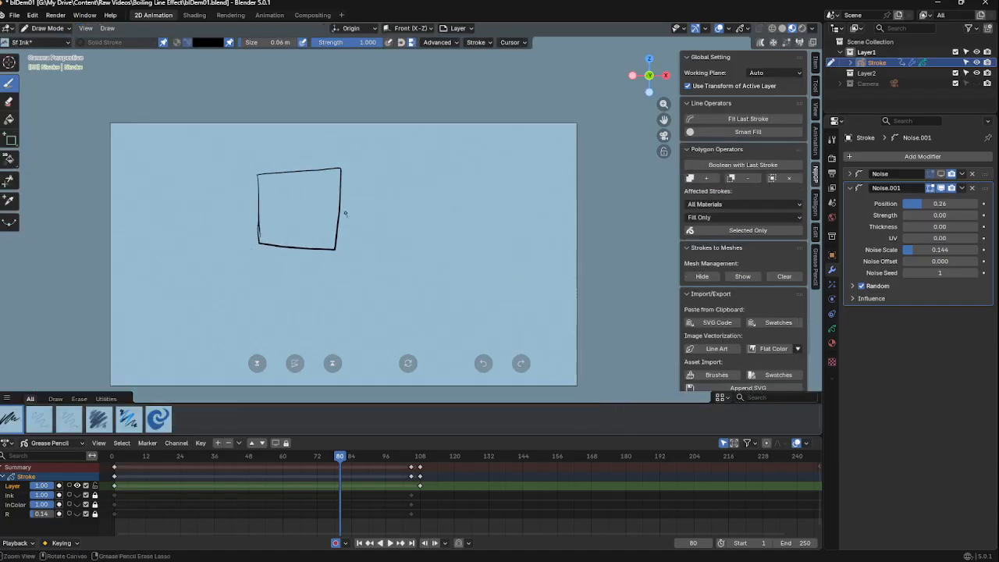
scroll(375, 207, up, 2)
key(ctrl+Tab)
mouse_move(400, 226)
ctrl+alt+mouse_down()
mouse_move(393, 195)
mouse_move(479, 210)
mouse_move(505, 243)
mouse_move(511, 232)
ctrl+alt+mouse_up()
click(401, 158)
key(ctrl+Tab)
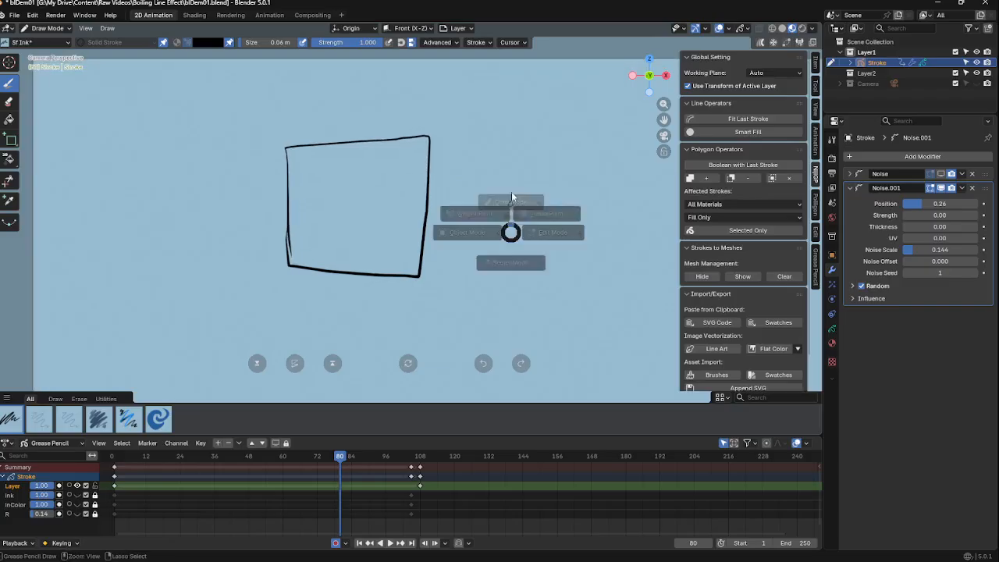
click(511, 193)
At frame 1, add a Subdivide modifier and place it above the second Noise modifier
drag(339, 455, 114, 455)
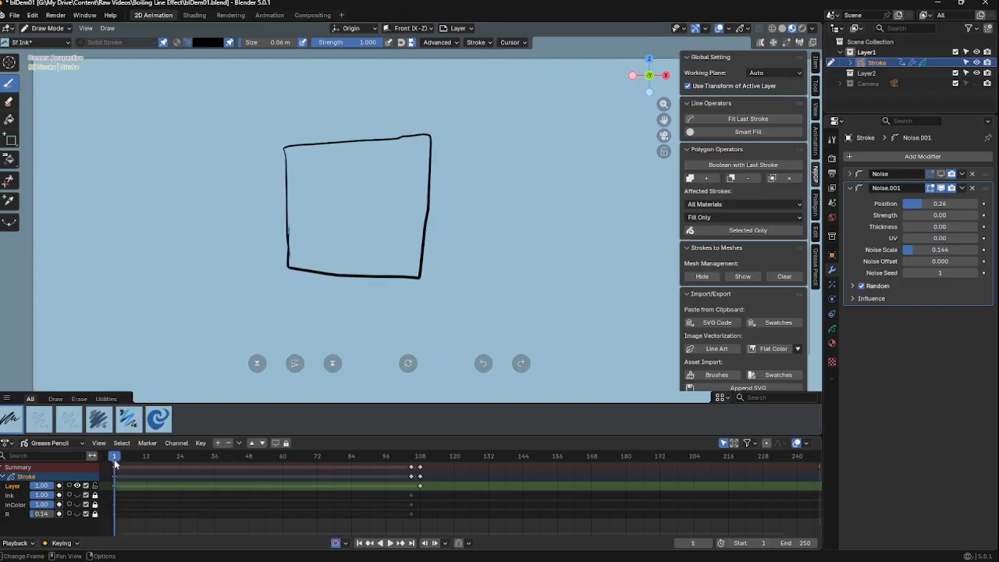
click(897, 154)
text(subdiv)
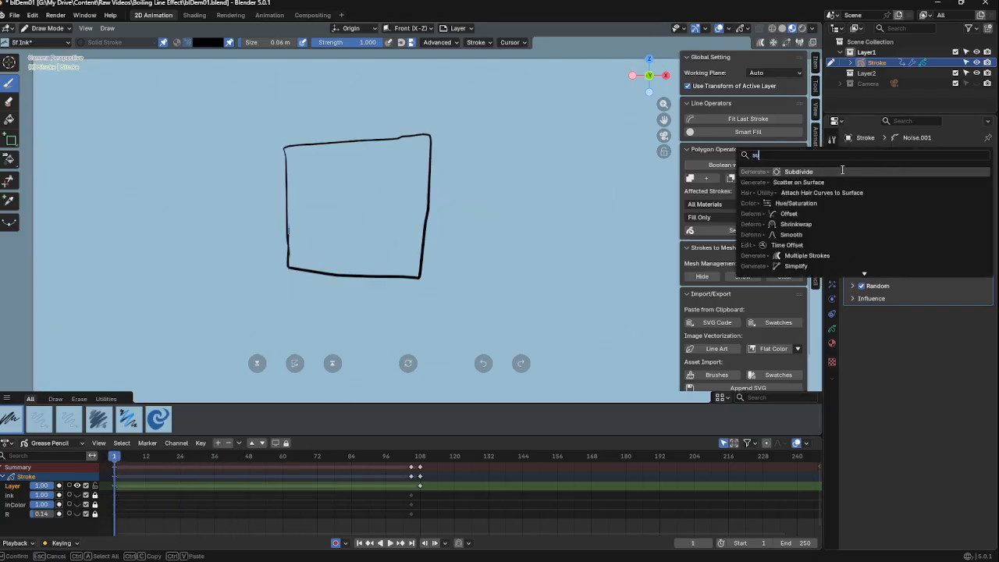
key(Return)
drag(984, 314, 984, 188)
Select all points in Edit Mode, set the Subdivide modifier's Subdivisions to 2 and switch to Object Mode
key(Tab)
key(a)
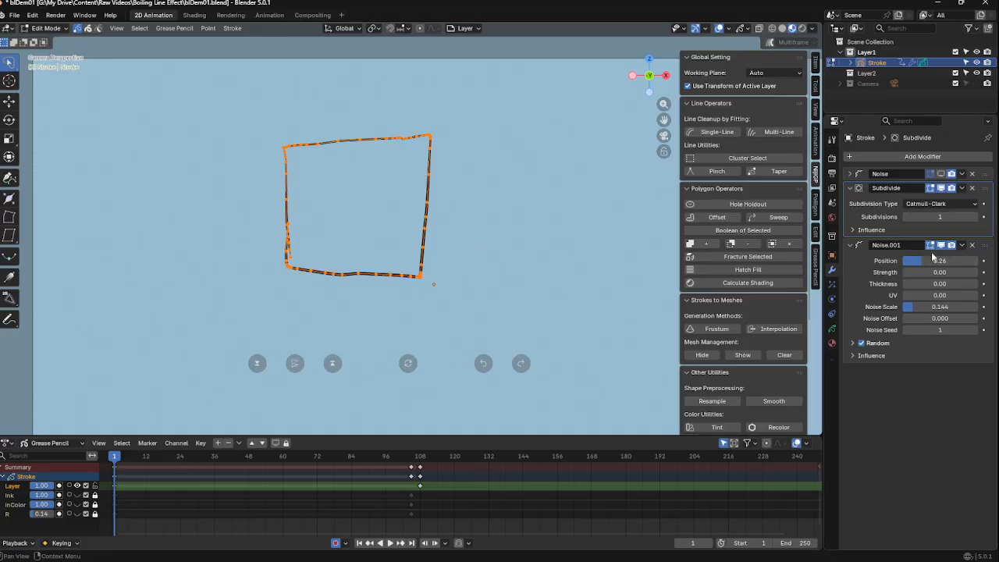
drag(946, 217, 958, 216)
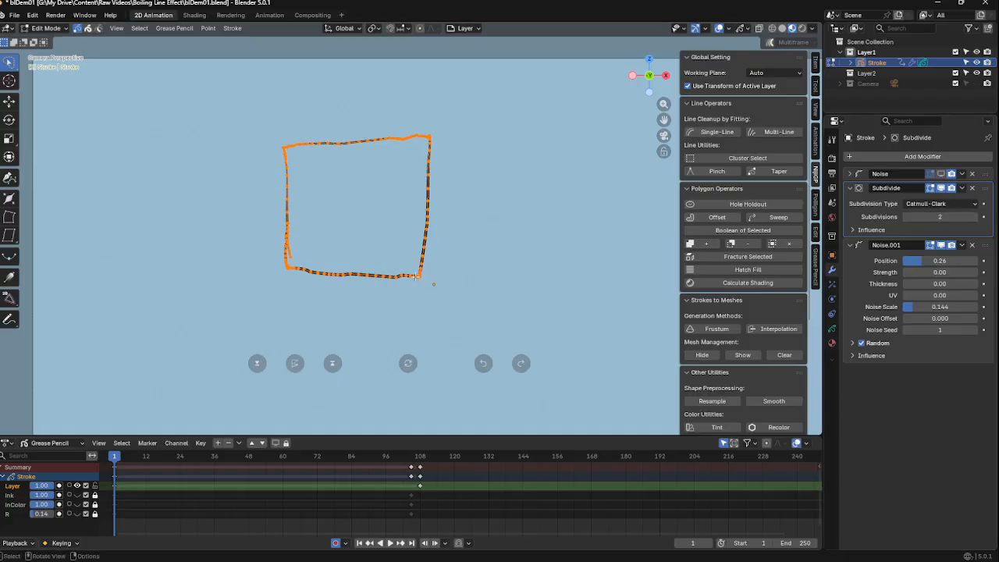
key(Tab)
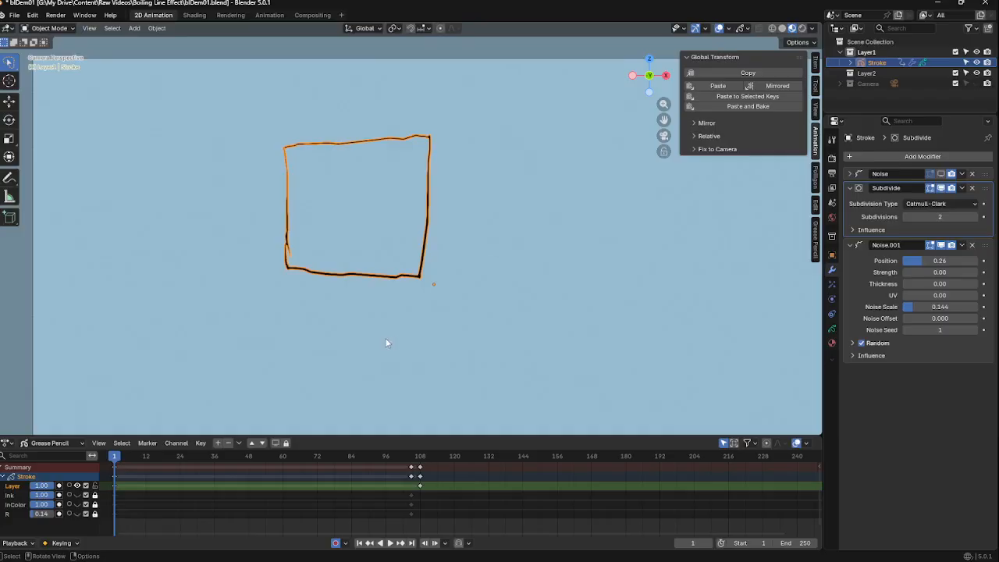
Move the drawing layer's keyframe from frame 108 to frame 105 and play the animation
key(g)
click(422, 479)
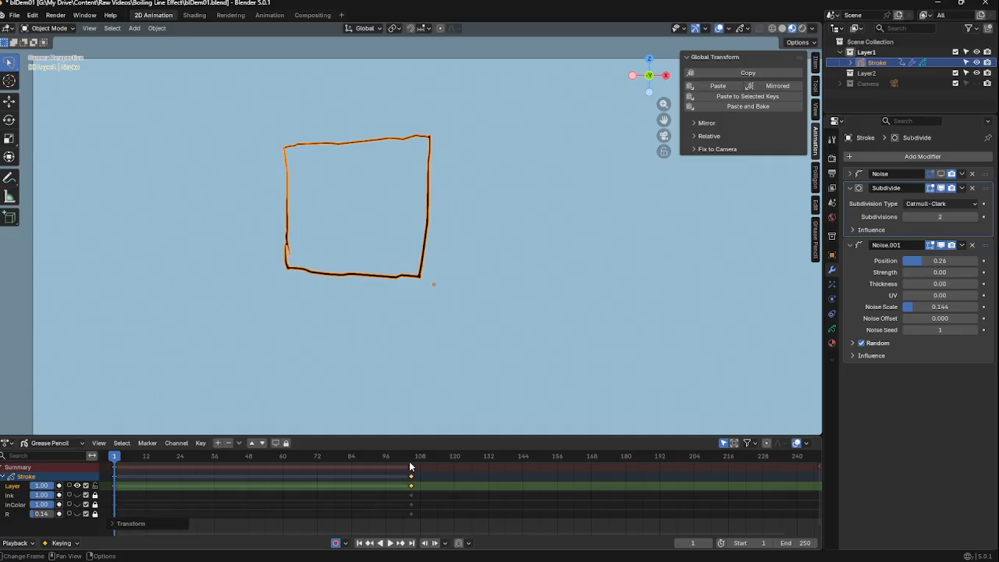
key(space)
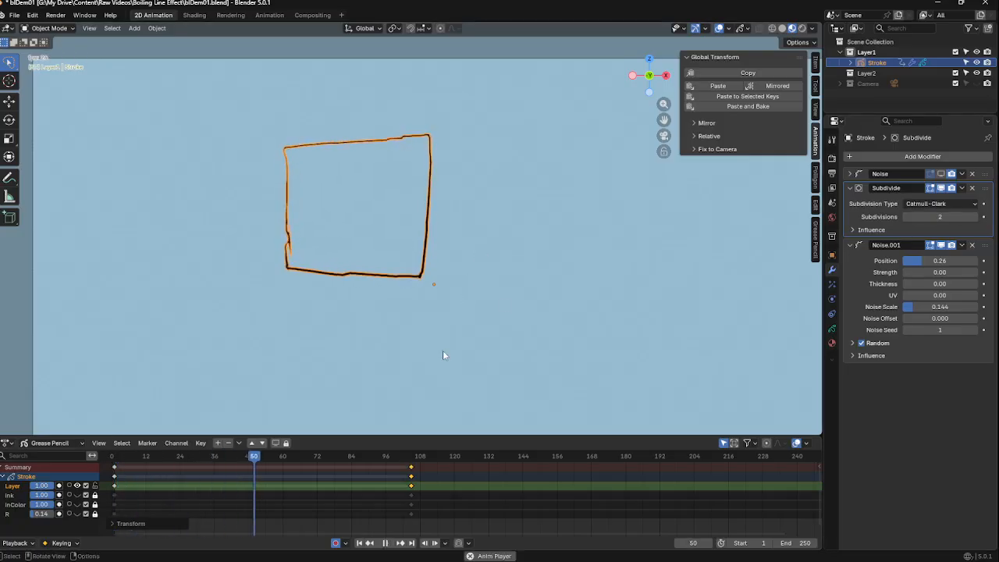
Set the Subdivide modifier's Subdivisions to 3 and replay the animation from the start
drag(955, 217, 964, 218)
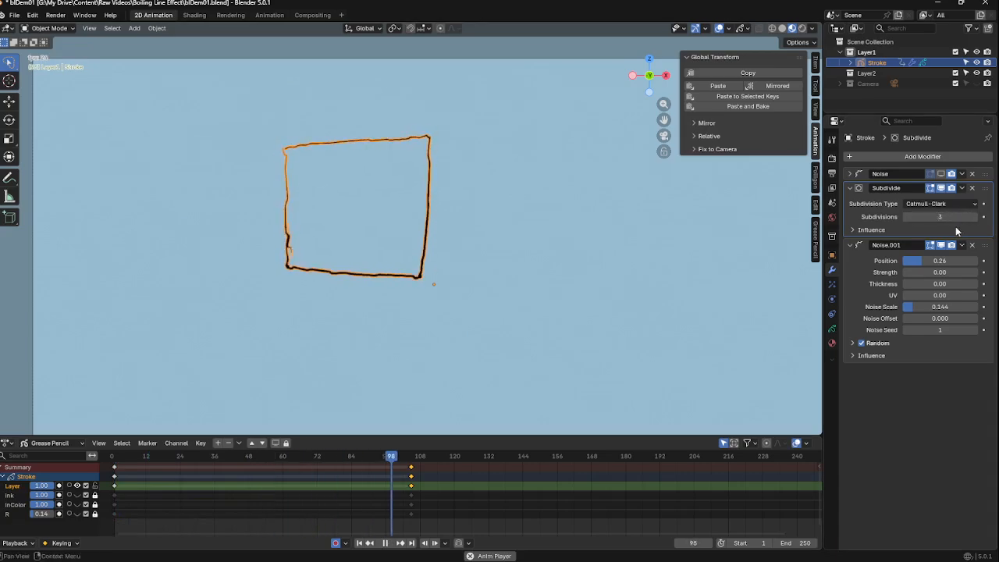
key(space)
drag(465, 456, 111, 460)
key(space)
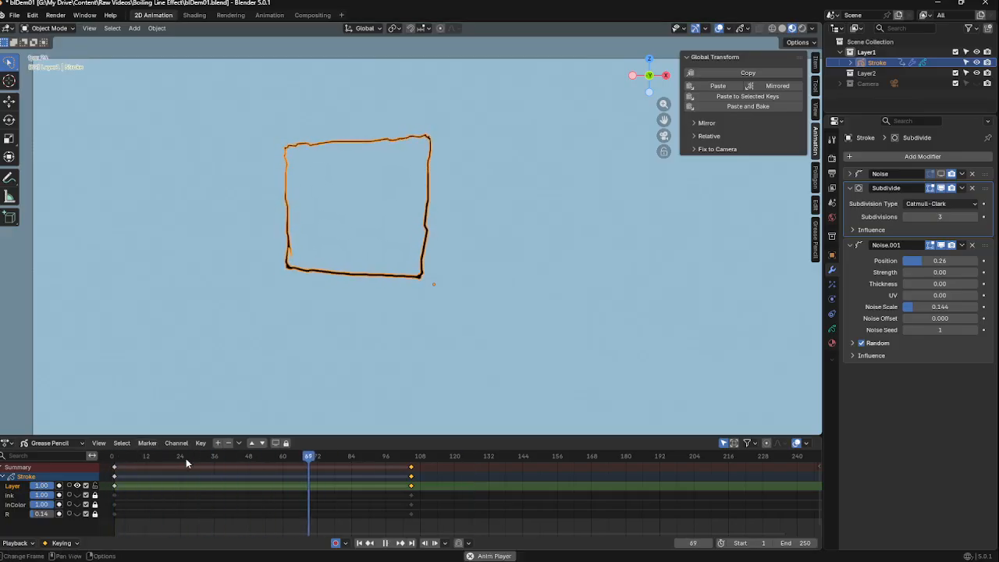
key(space)
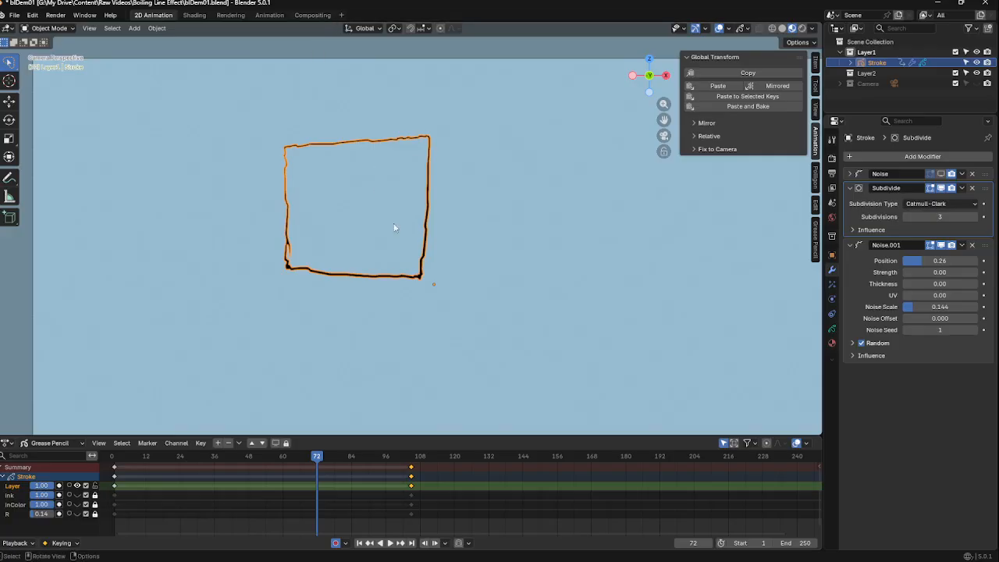
Collapse the second Noise modifier and disable both Noise modifiers and the Subdivide modifier for viewport and render
scroll(468, 270, down, 2)
scroll(480, 298, down, 1)
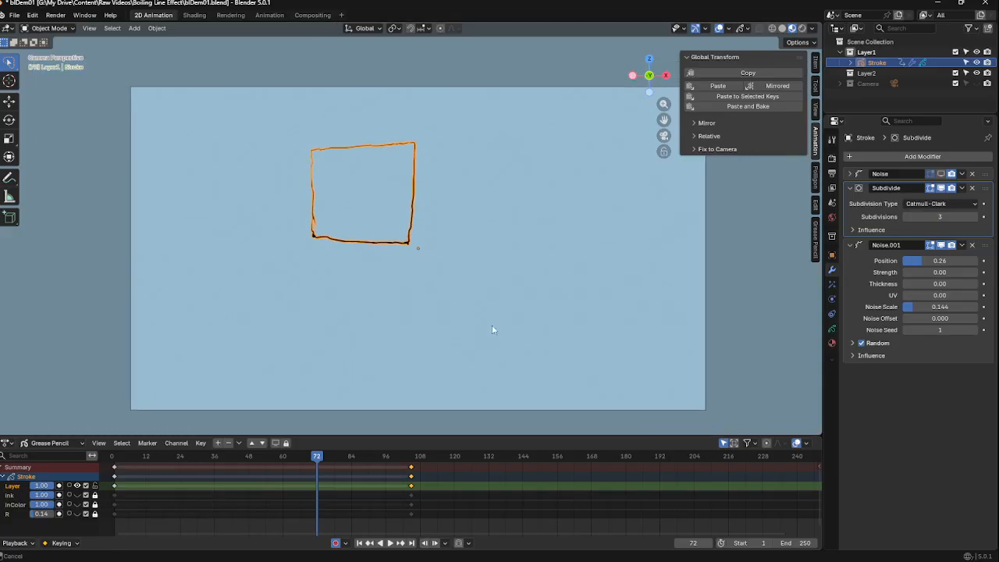
scroll(477, 330, up, 2)
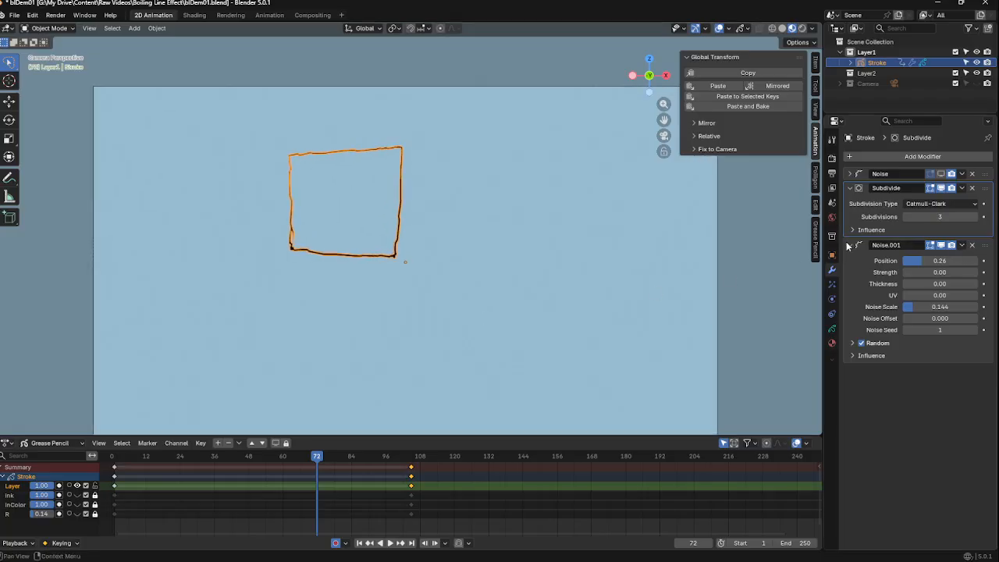
click(957, 247)
click(940, 244)
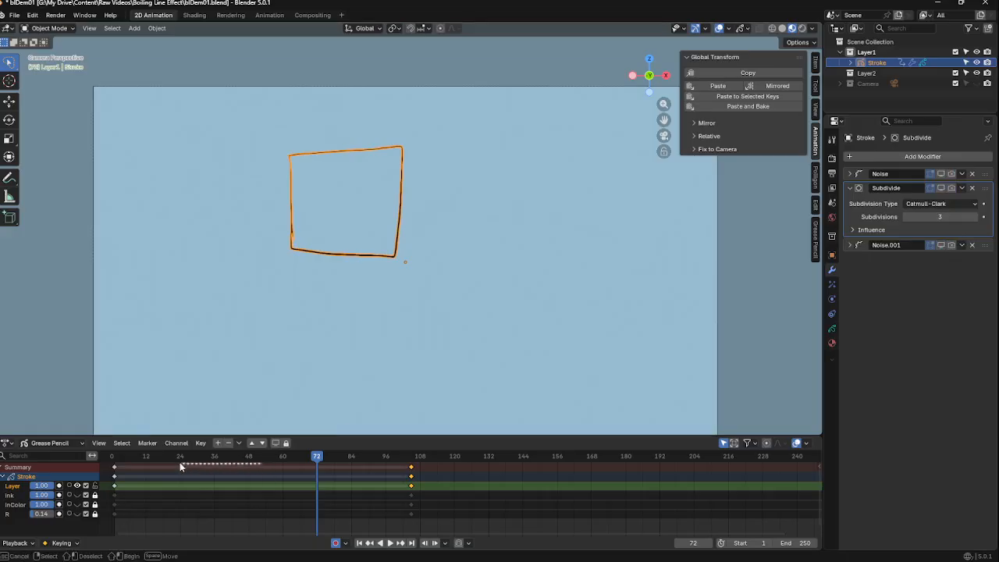
Play the animation without the modifiers and return to frame 1
click(151, 459)
key(space)
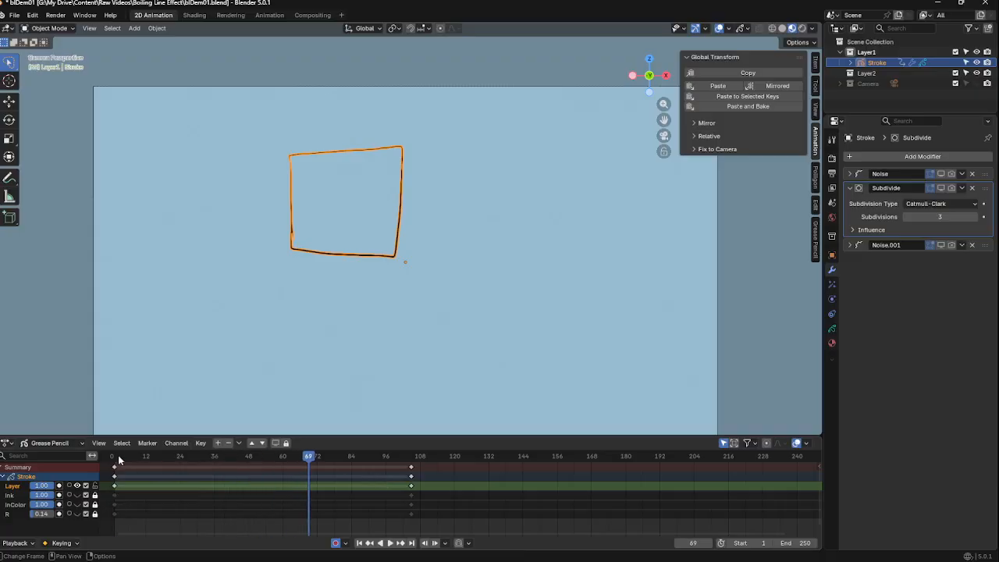
mouse_move(118, 455)
mouse_down()
mouse_move(245, 482)
mouse_move(115, 505)
mouse_up()
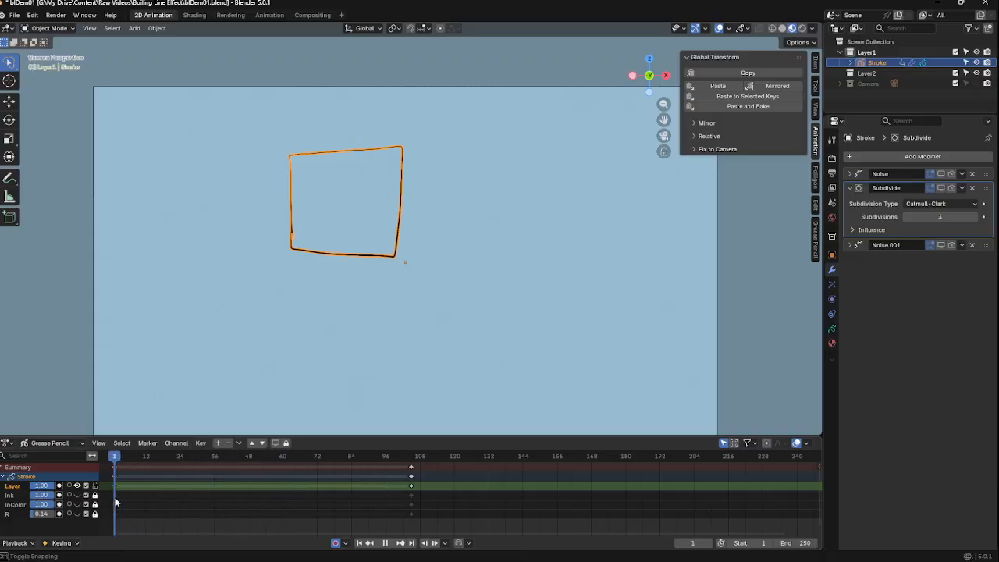
Examine the scene's render settings, collapsing the Sampling and Color Management sections and expanding Film
scroll(405, 235, up, 2)
click(832, 158)
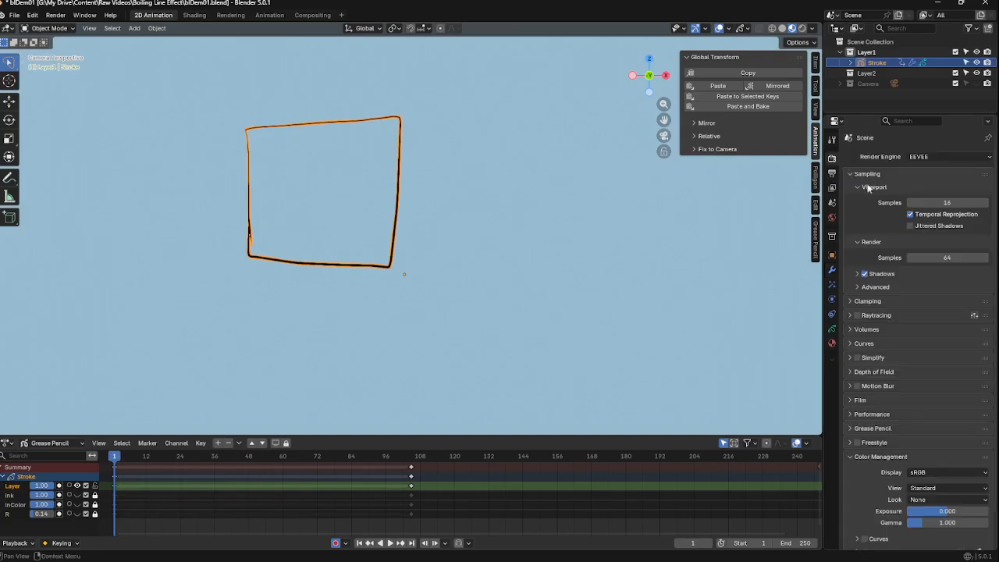
scroll(872, 193, down, 2)
scroll(872, 194, up, 2)
click(867, 150)
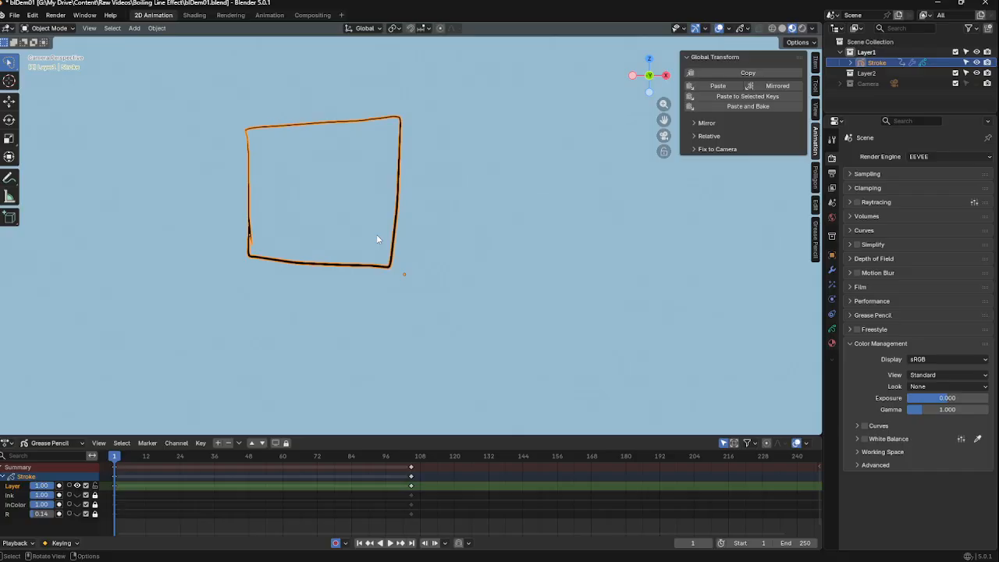
click(853, 343)
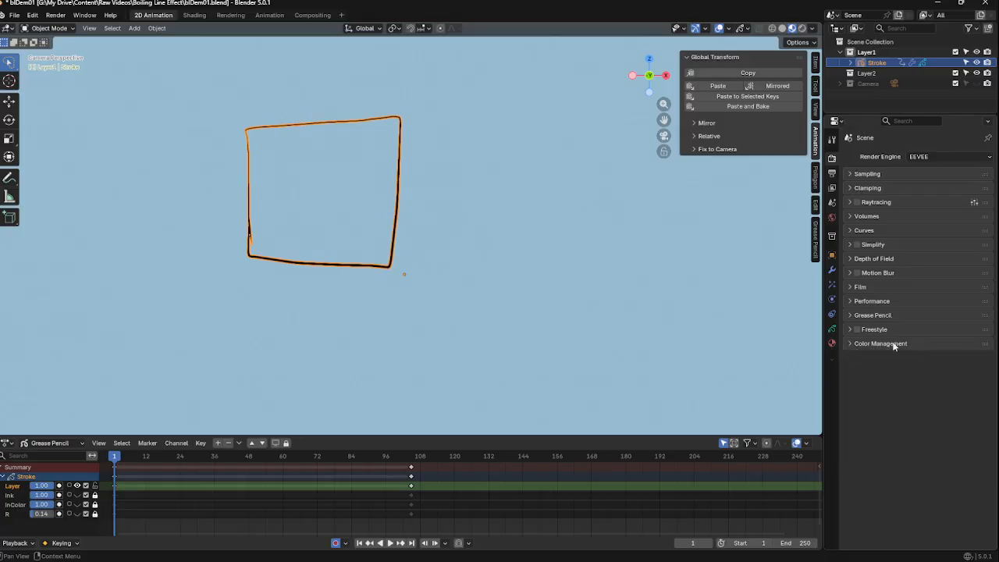
click(894, 344)
click(873, 343)
click(868, 288)
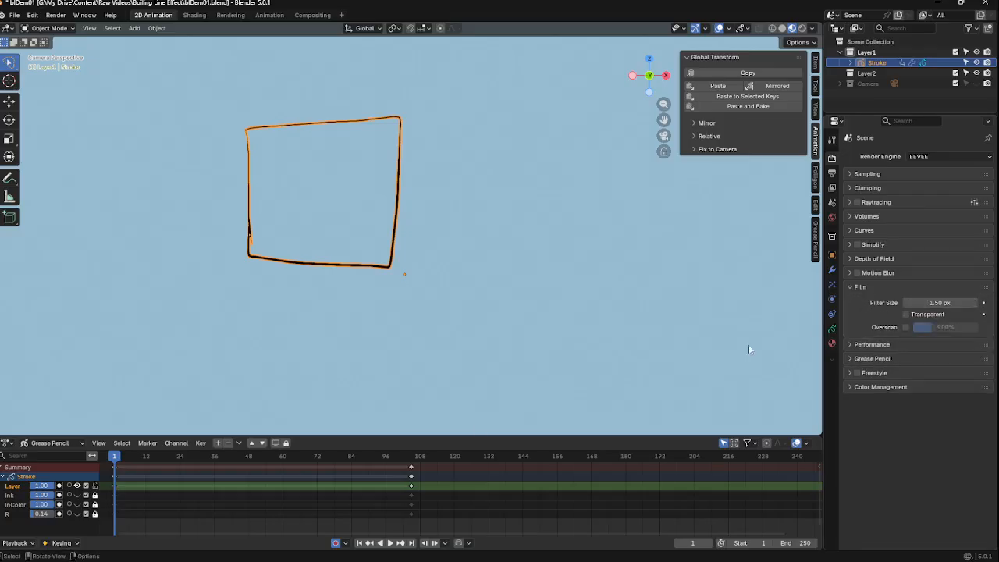
Hide the square's drawing layer and show only the character's Ink layer
click(77, 495)
click(77, 485)
click(78, 504)
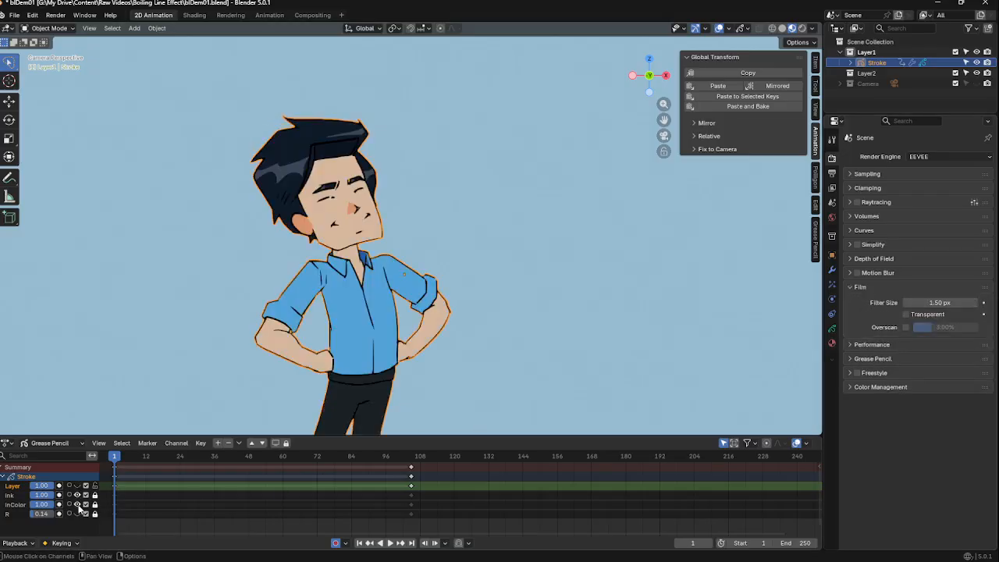
click(78, 494)
click(77, 504)
click(77, 494)
Enter Draw Mode on the Stroke object, hide the character's Ink layer and show only the square's drawing layer
key(ctrl+Tab)
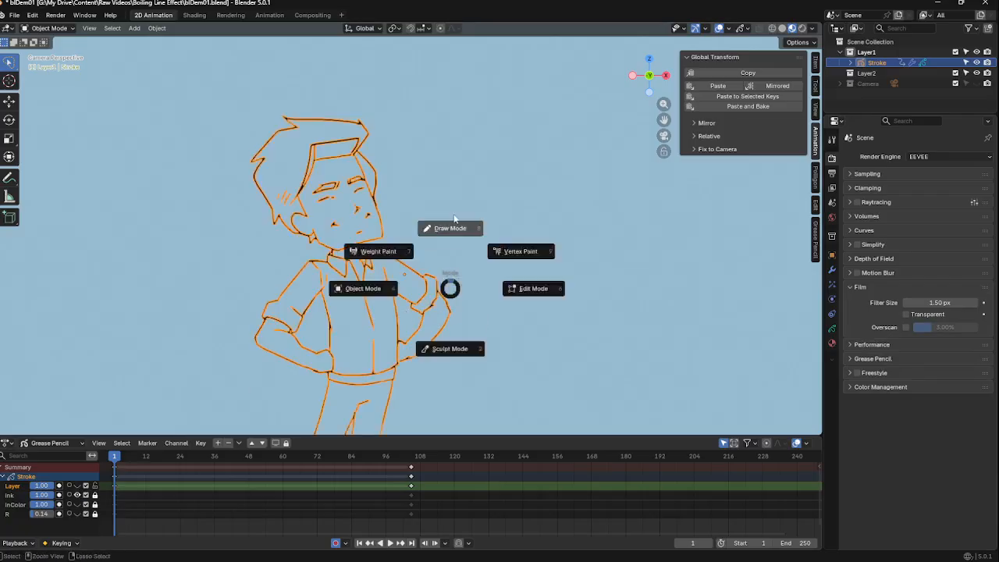
click(485, 232)
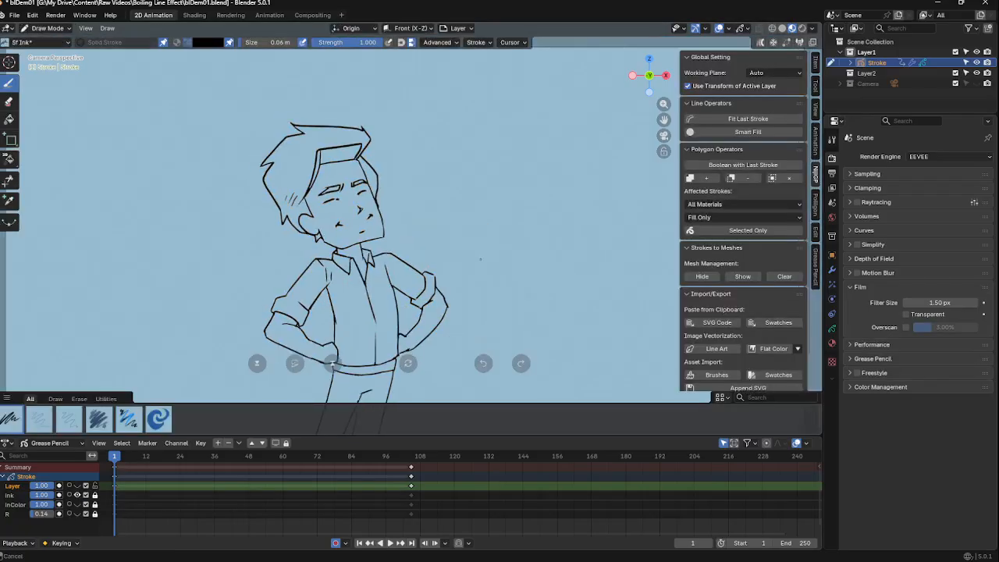
click(77, 504)
click(77, 495)
click(77, 494)
click(77, 504)
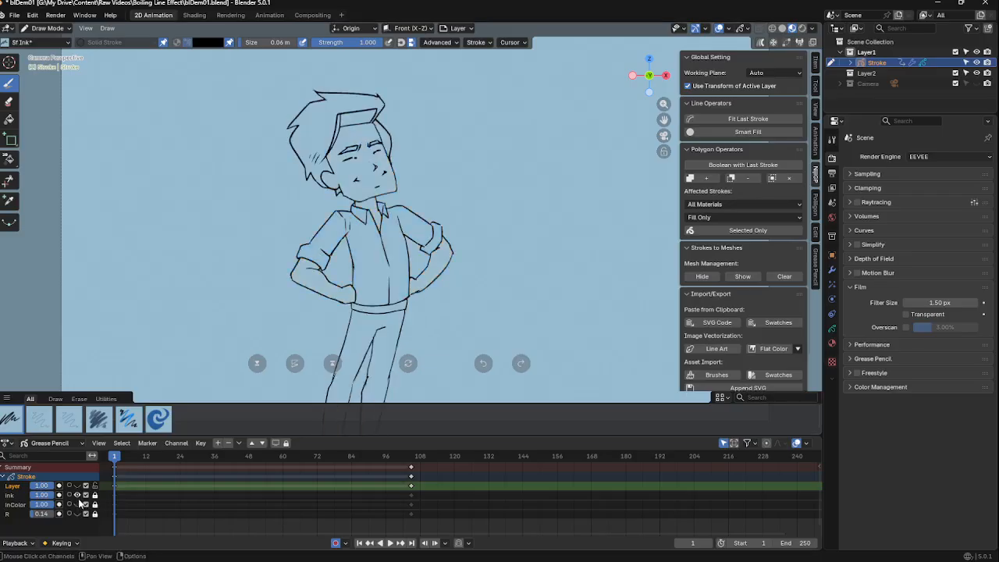
click(77, 495)
click(78, 485)
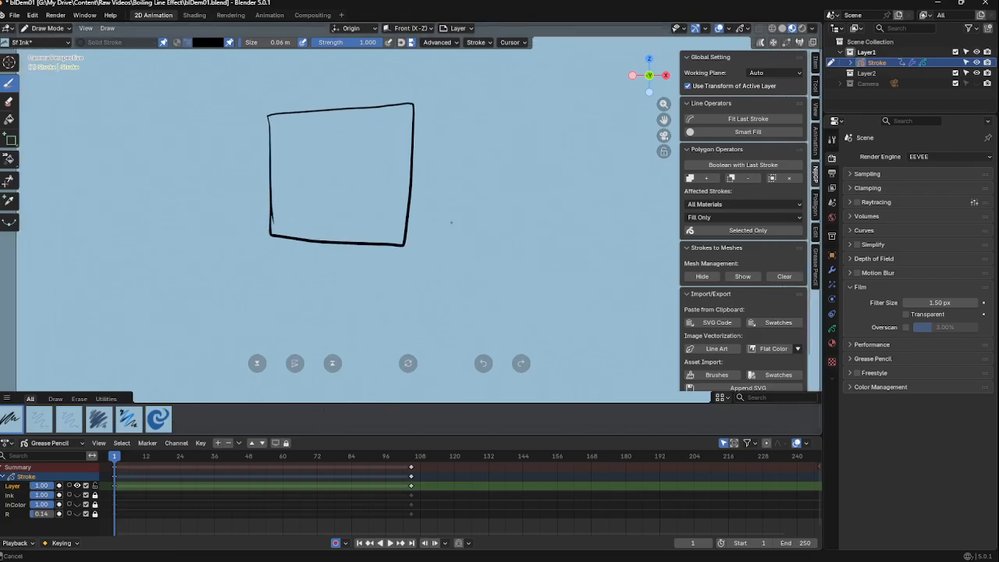
Make the film background transparent, render the current frame from the Compositing workspace and close the finished render
click(925, 314)
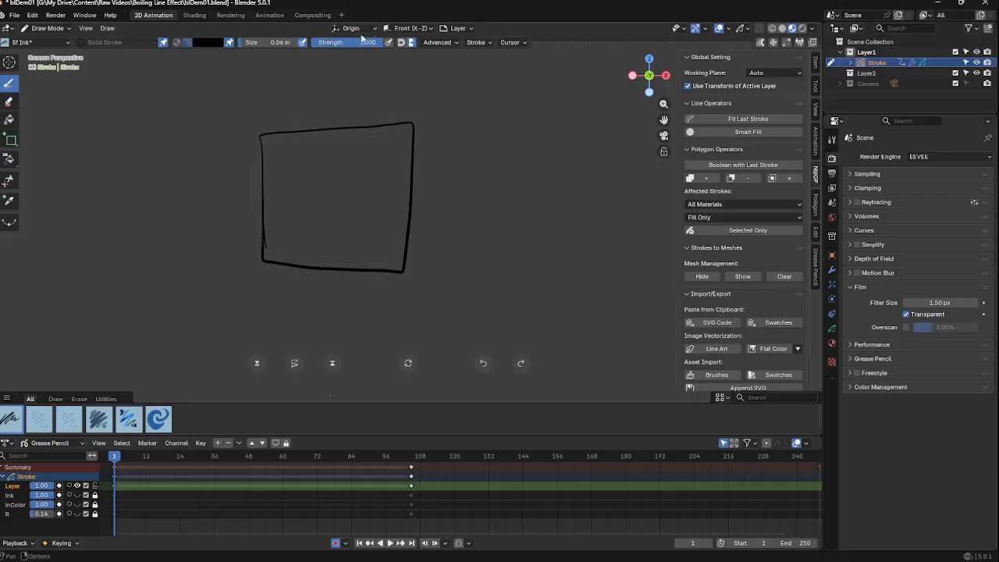
click(315, 15)
key(Home)
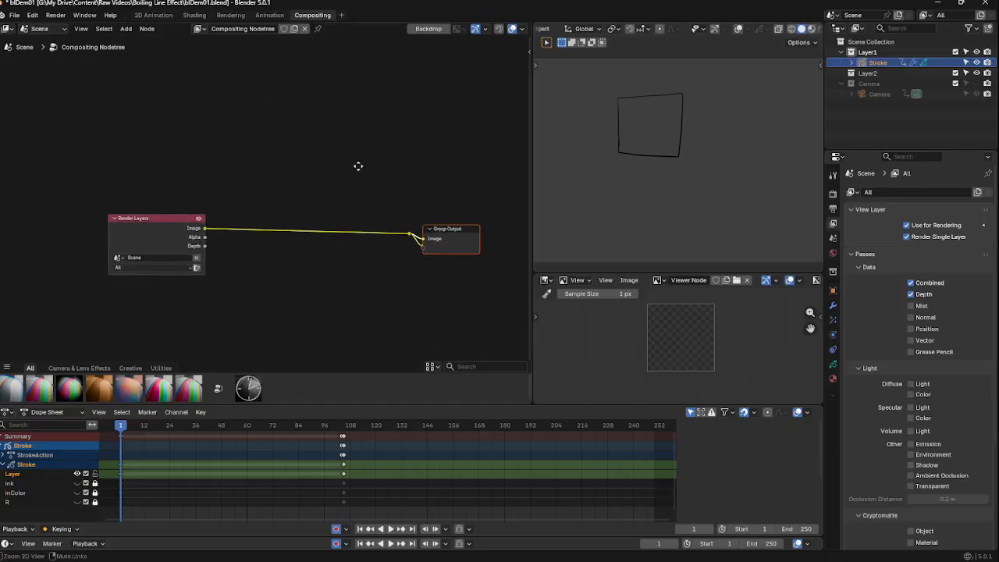
click(55, 14)
click(79, 28)
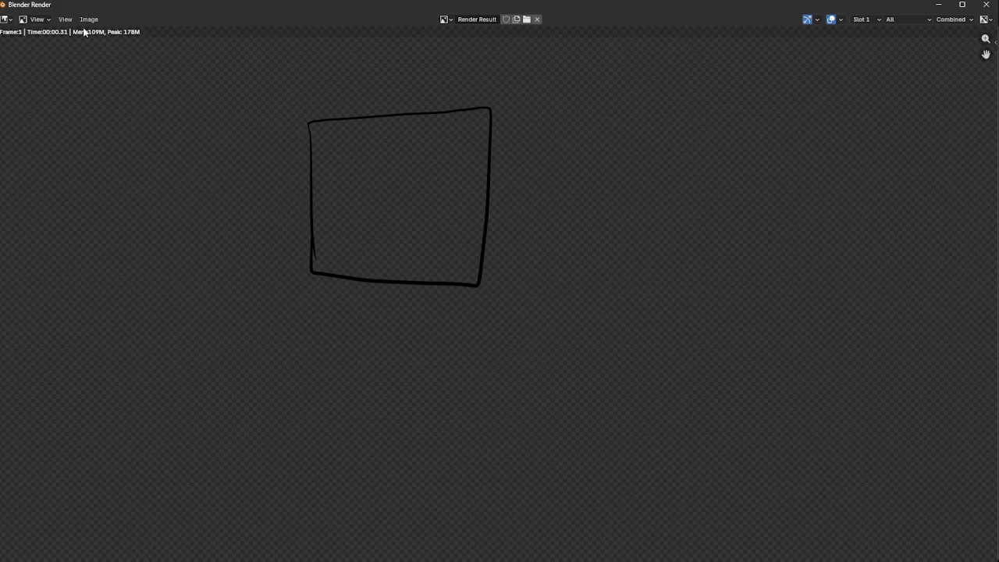
key(Home)
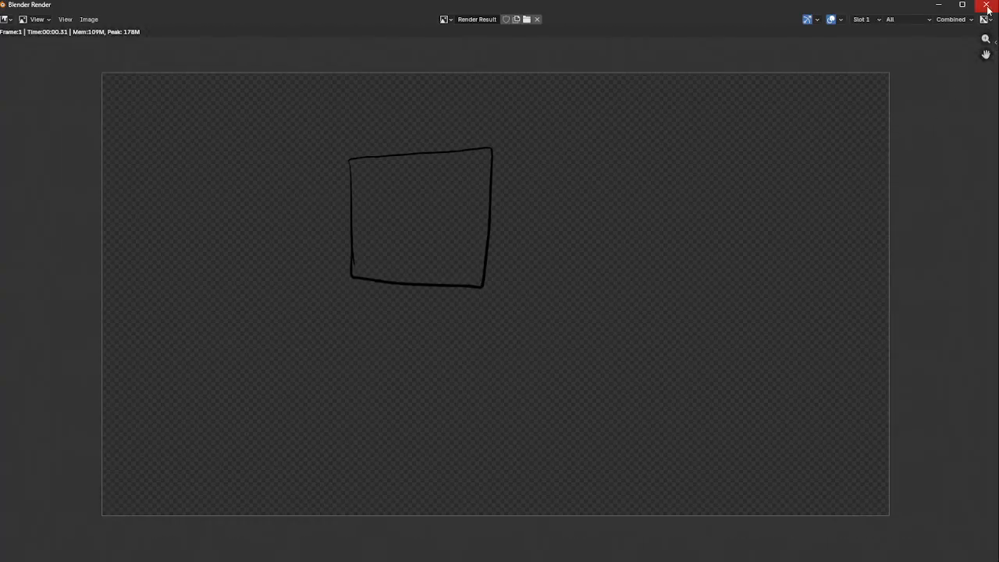
click(985, 5)
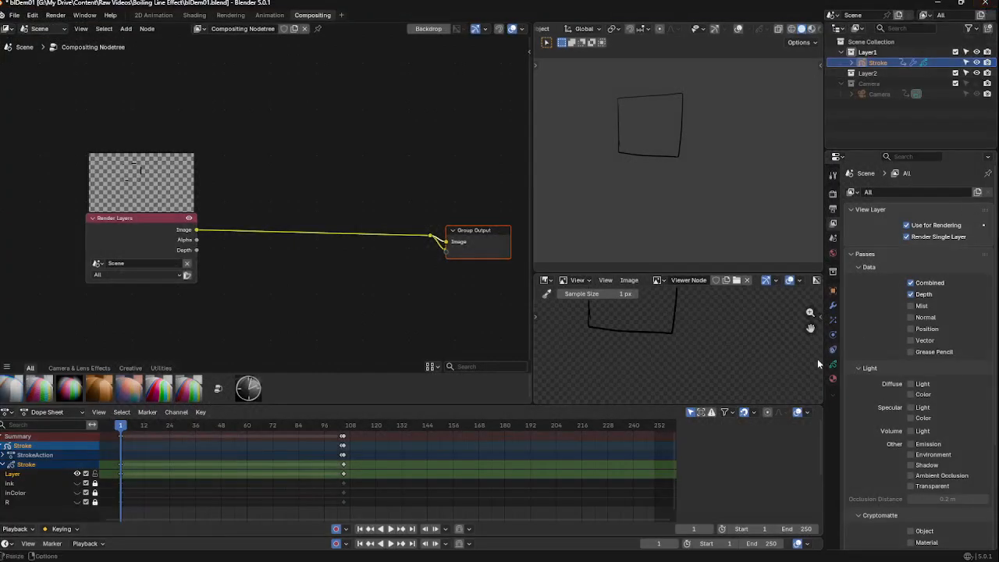
Enlarge the image viewer showing the Viewer Node and widen the compositor's node area
drag(687, 273, 688, 88)
scroll(671, 210, up, 2)
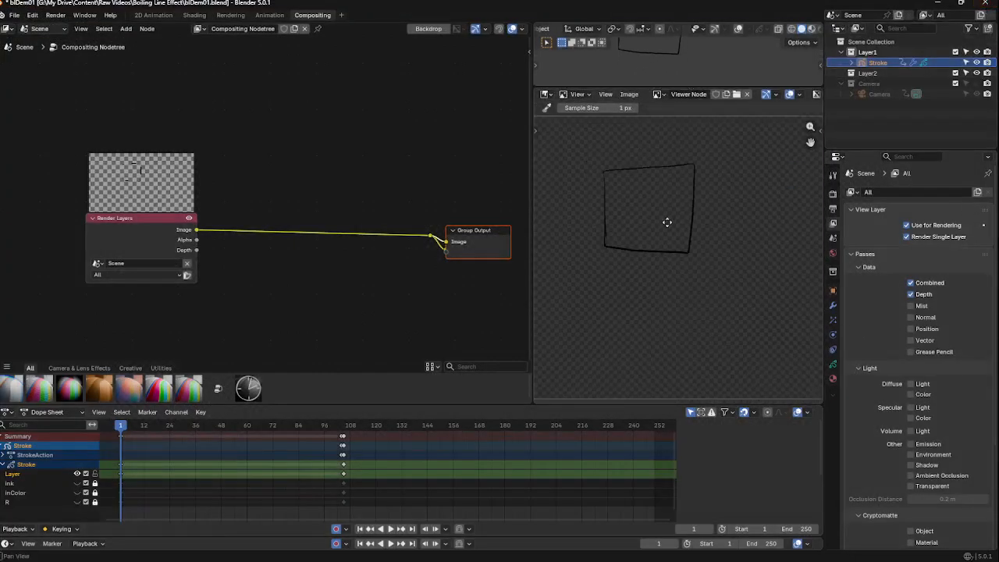
scroll(685, 206, up, 1)
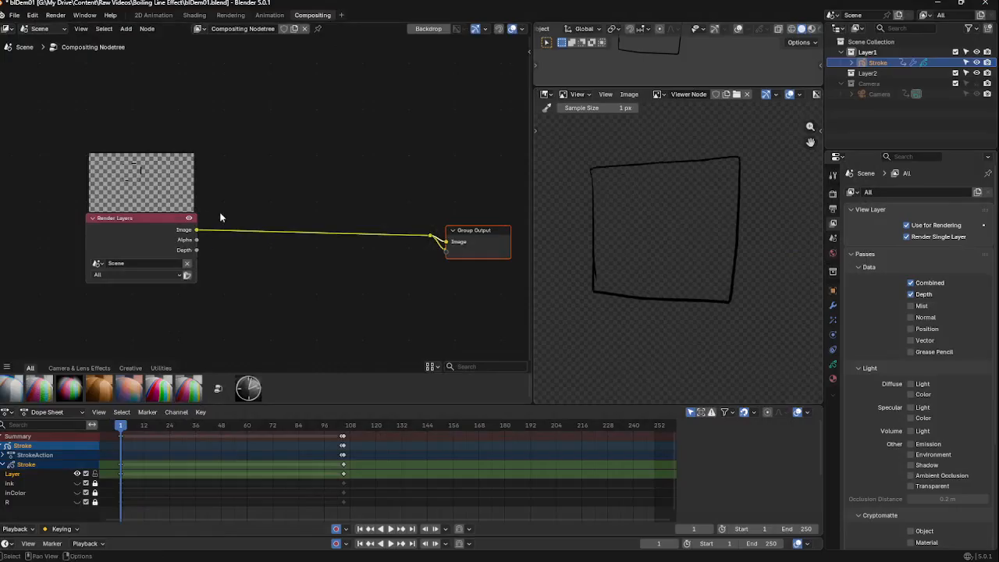
mouse_move(141, 218)
mouse_down()
mouse_move(150, 202)
mouse_move(142, 230)
mouse_up()
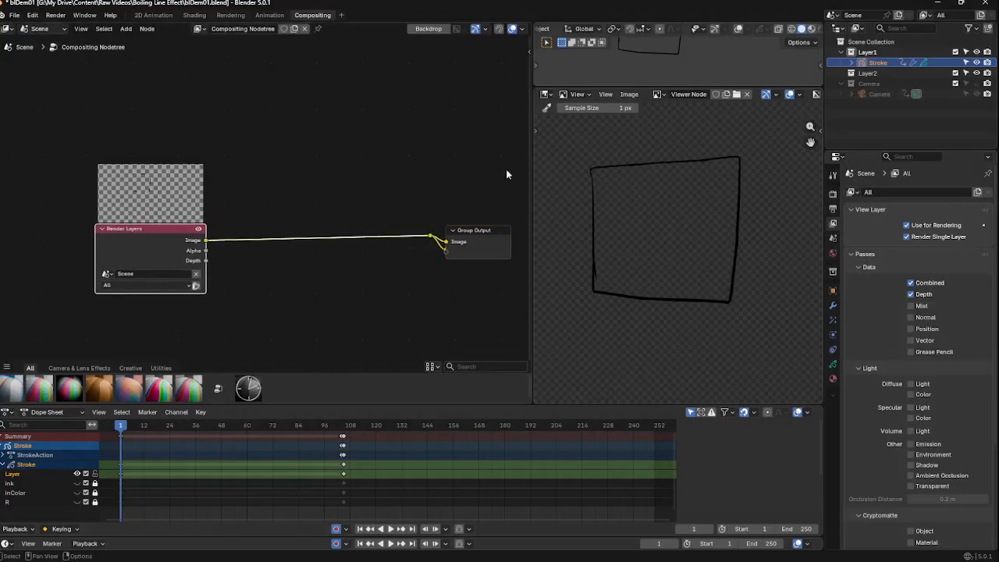
drag(531, 167, 553, 170)
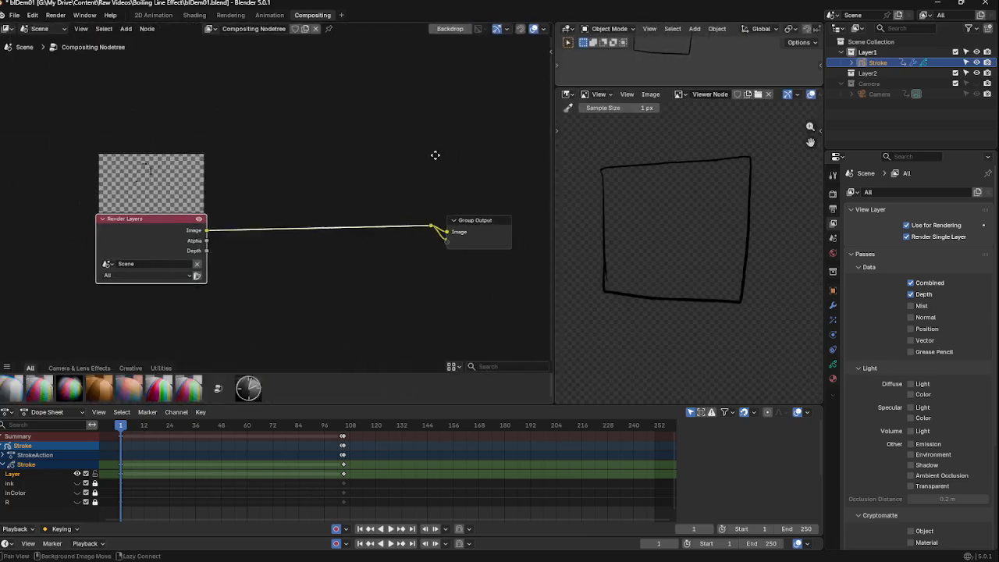
Move the Render Layers node further away from Group Output and add a Dilate/Erode node below their link
ctrl+middle_drag(409, 168, 157, 211)
drag(158, 209, 62, 207)
key(shift+a)
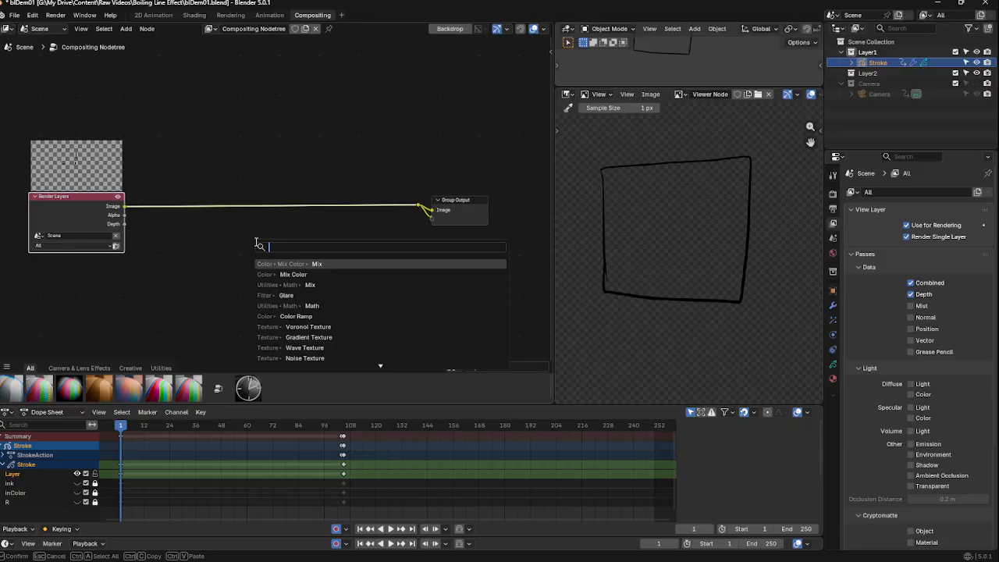
text(ero)
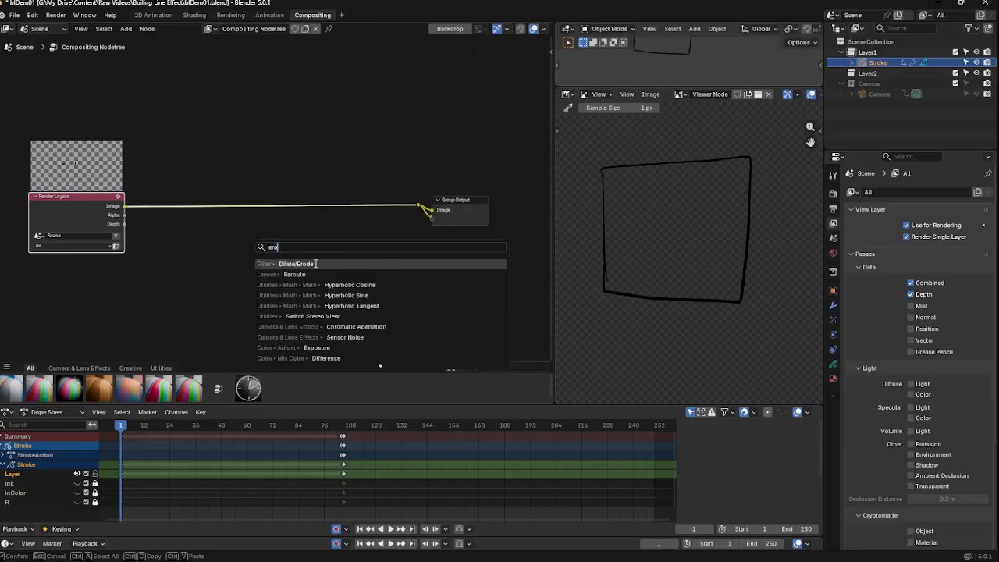
click(304, 263)
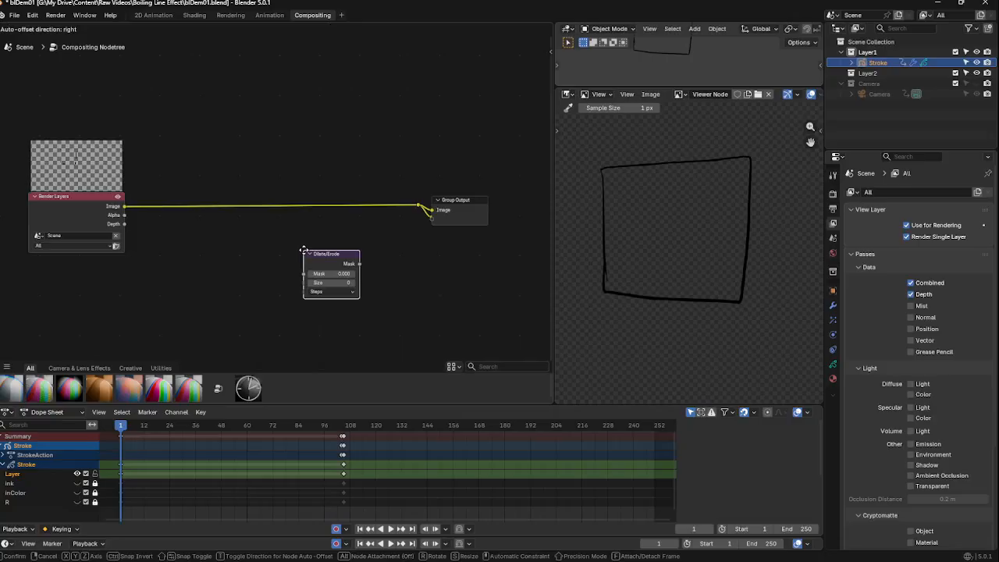
click(304, 250)
Try to insert the Dilate/Erode node into the Image link between Render Layers and Group Output
drag(327, 258, 265, 186)
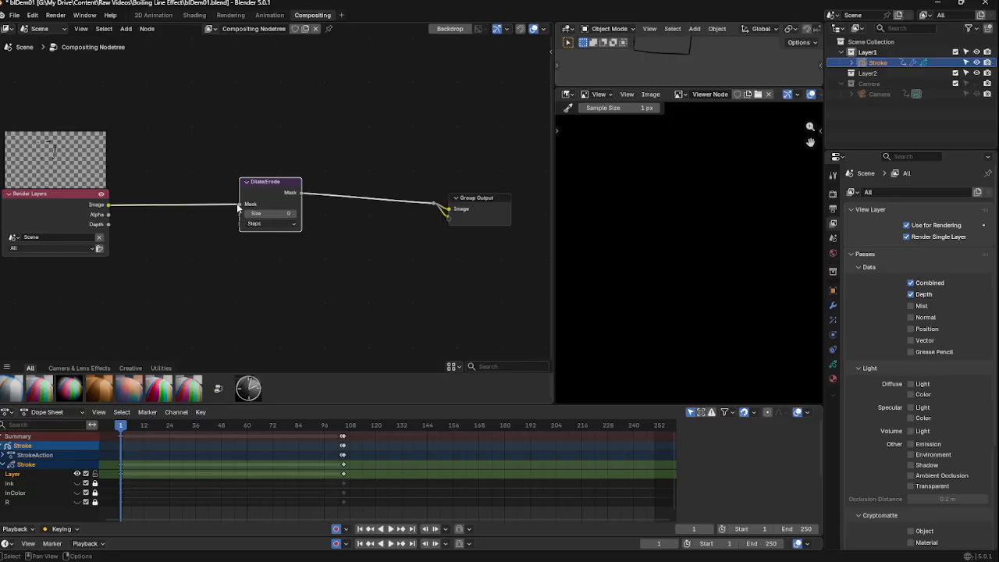
ctrl+middle_drag(263, 189, 274, 184)
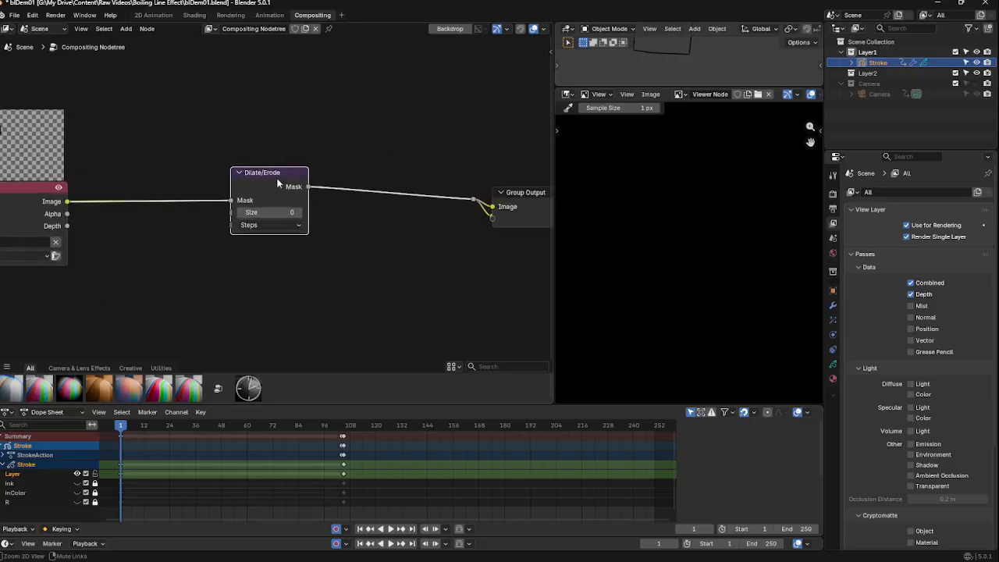
key(ctrl+z)
Move the Dilate/Erode node closer to Render Layers and connect the Alpha output to its Mask input
mouse_move(265, 231)
ctrl+middle_down()
mouse_move(261, 242)
mouse_move(276, 225)
ctrl+middle_up()
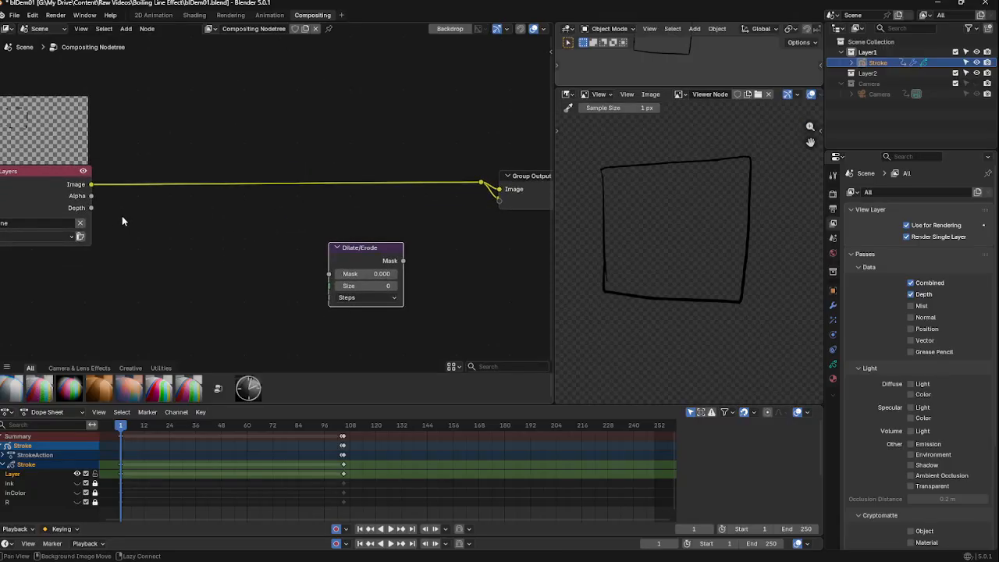
drag(378, 261, 289, 257)
click(156, 216)
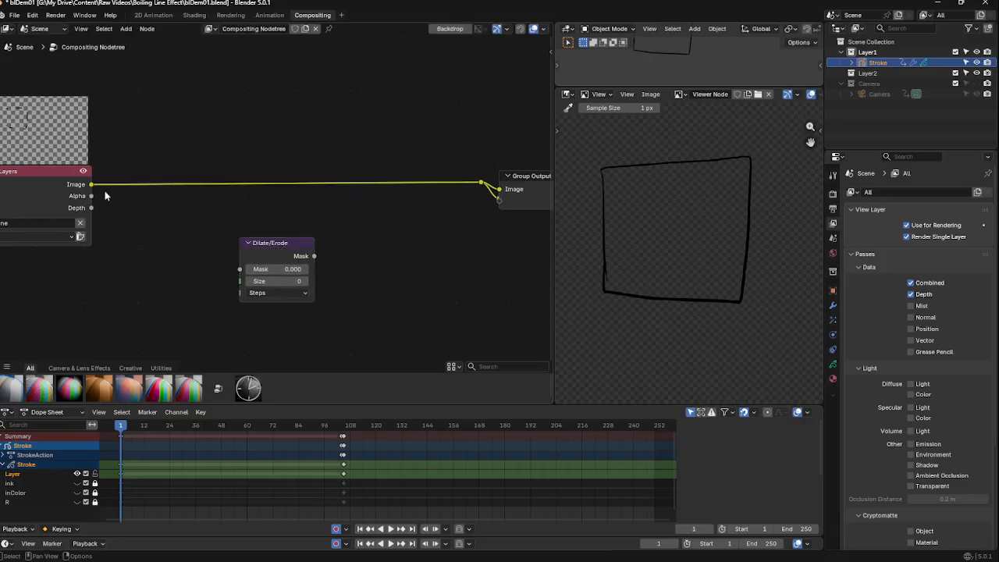
drag(91, 196, 240, 269)
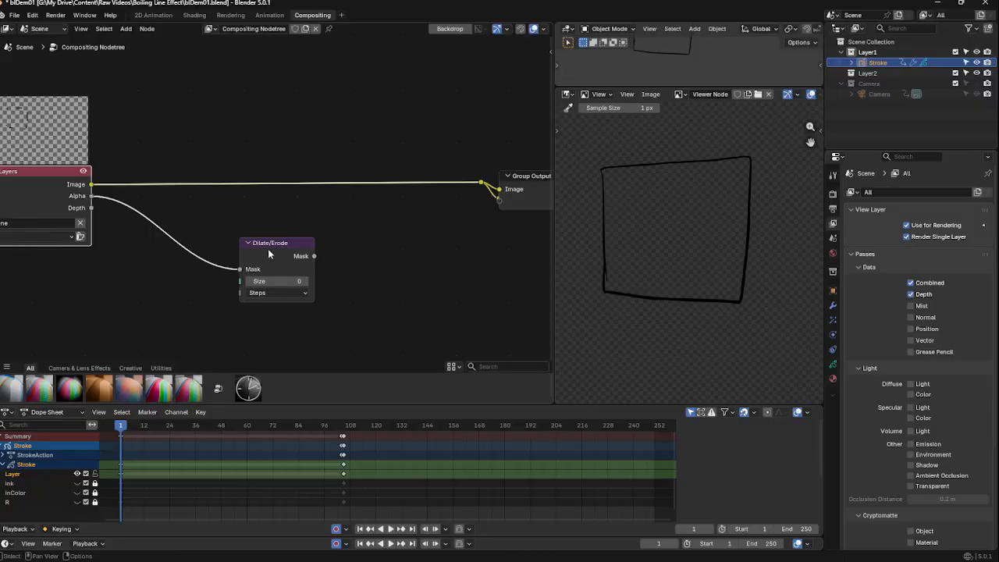
Preview the Dilate/Erode output through a Viewer node and space the nodes out in the tree
ctrl+shift+click(279, 247)
middle_drag(269, 249, 216, 250)
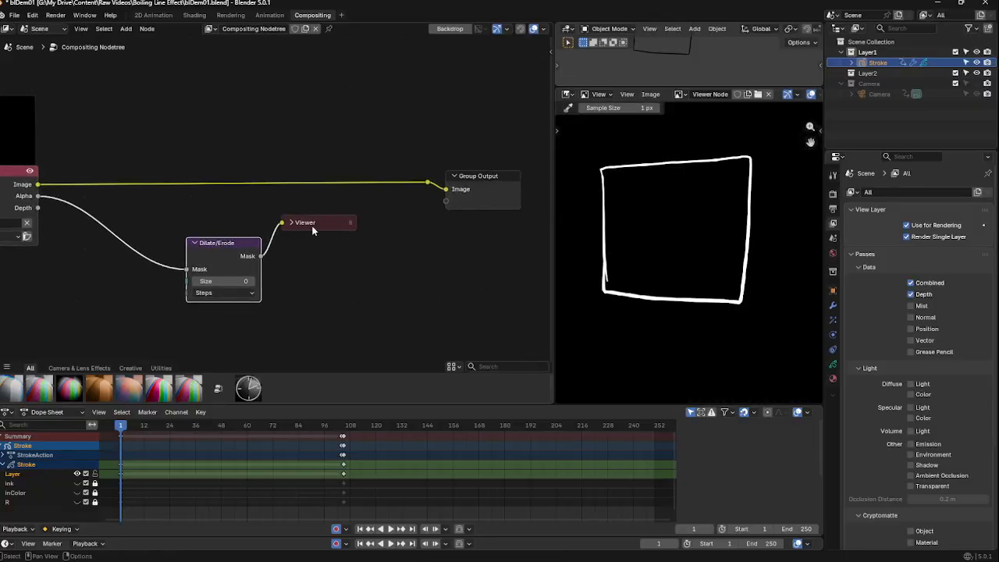
drag(312, 227, 399, 262)
ctrl+middle_drag(400, 262, 295, 288)
middle_drag(295, 289, 341, 280)
drag(296, 237, 280, 228)
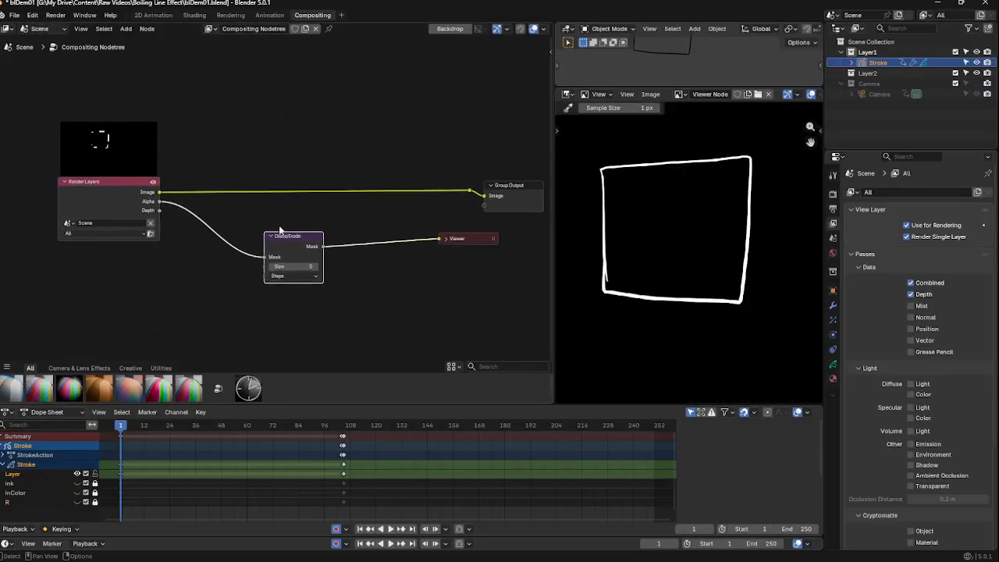
ctrl+middle_drag(312, 208, 334, 231)
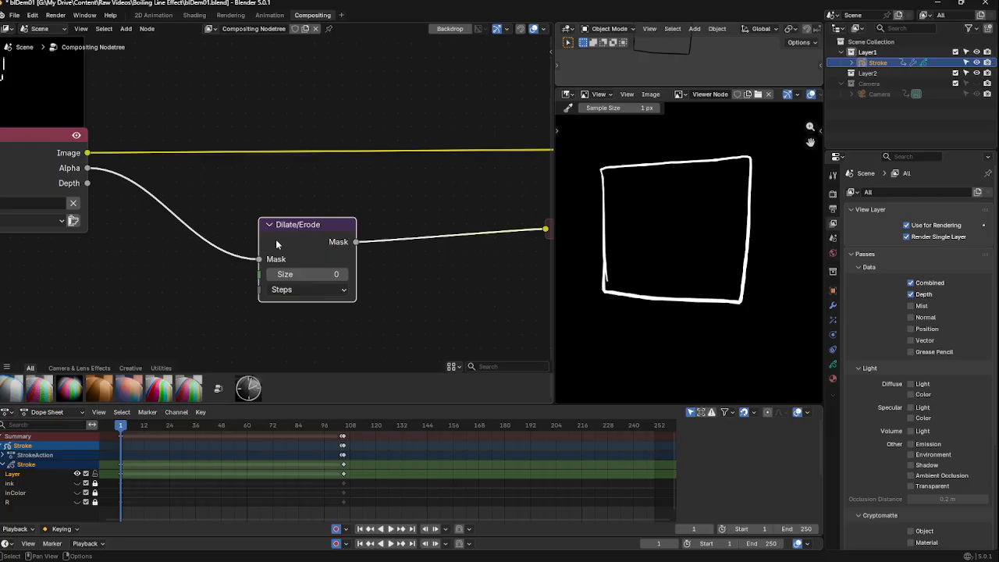
Try a Dilate/Erode size of 17 with the Steps type, reset it to 0, and test the Distance type
drag(313, 244, 296, 274)
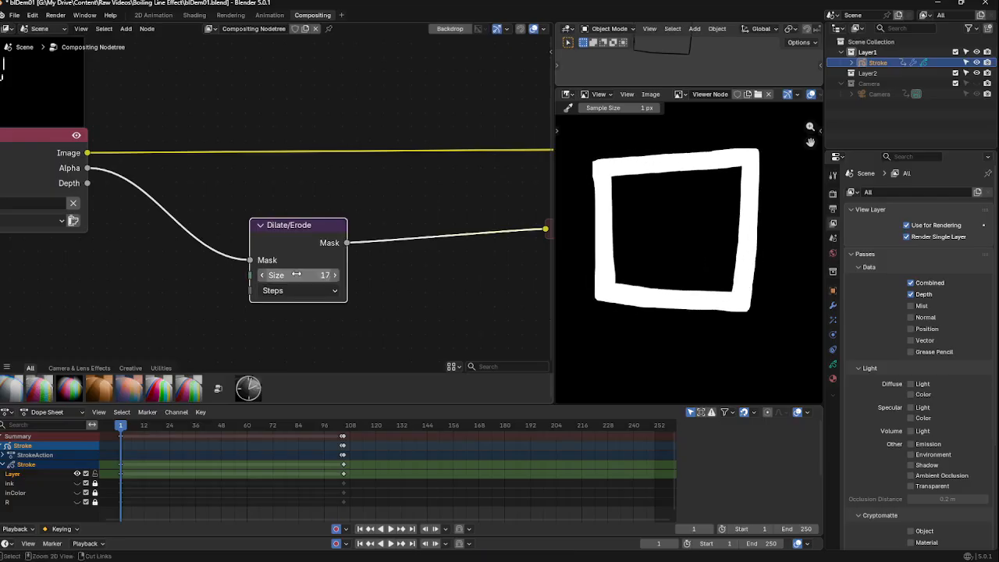
key(BackSpace)
click(299, 289)
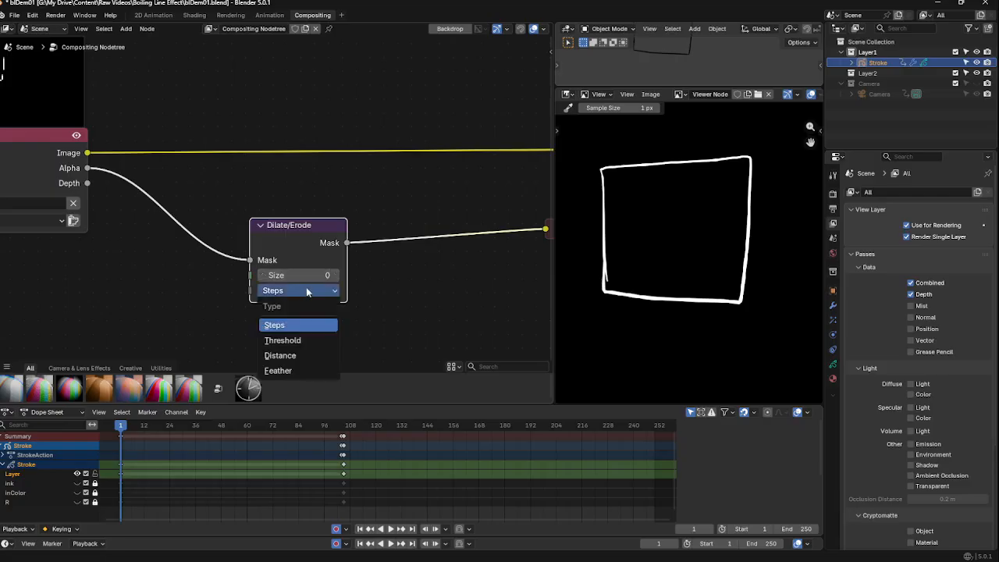
click(279, 355)
drag(297, 274, 148, 277)
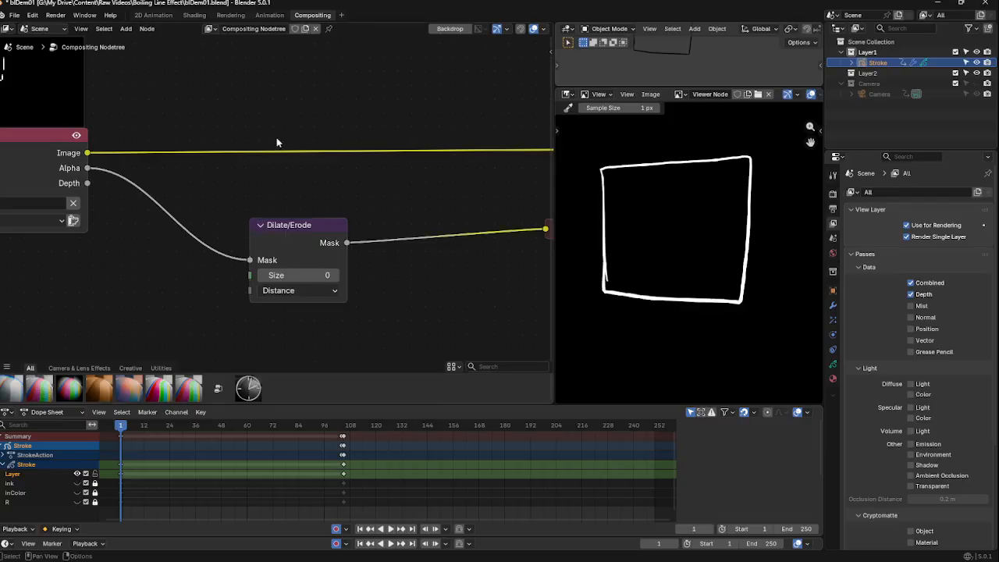
Try the Threshold type on the Dilate/Erode node and return the type to Steps
drag(288, 248, 279, 233)
click(306, 275)
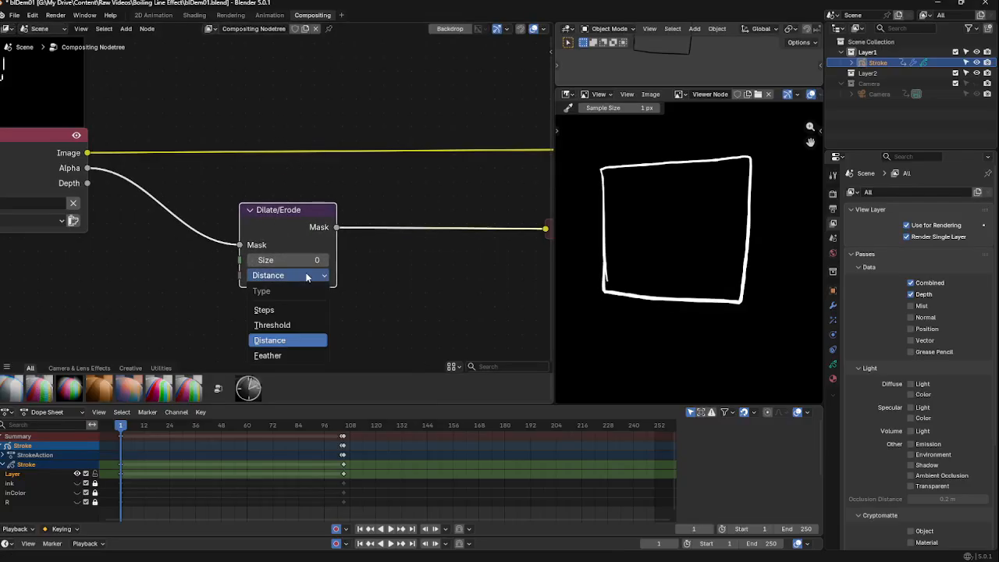
click(274, 324)
click(307, 275)
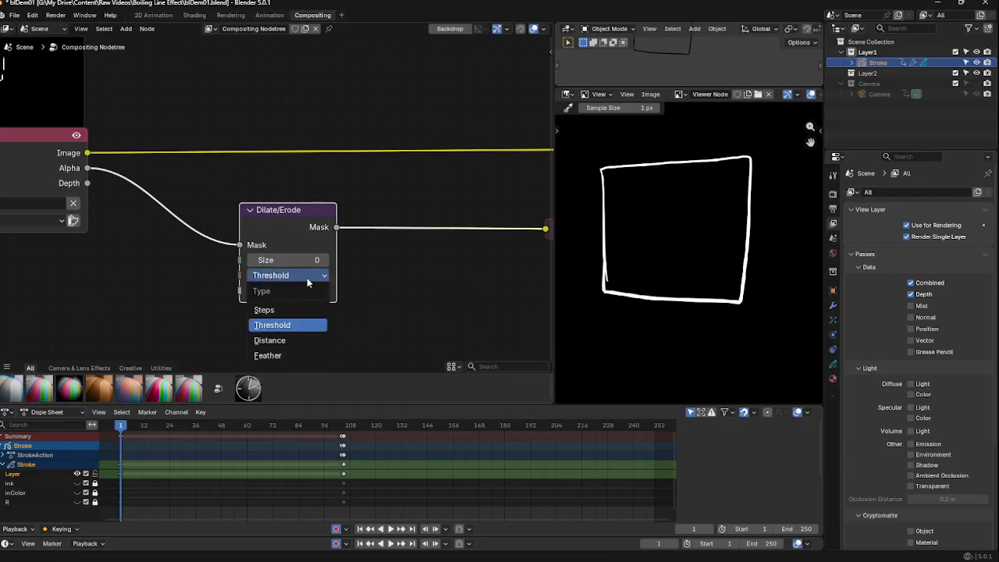
click(282, 311)
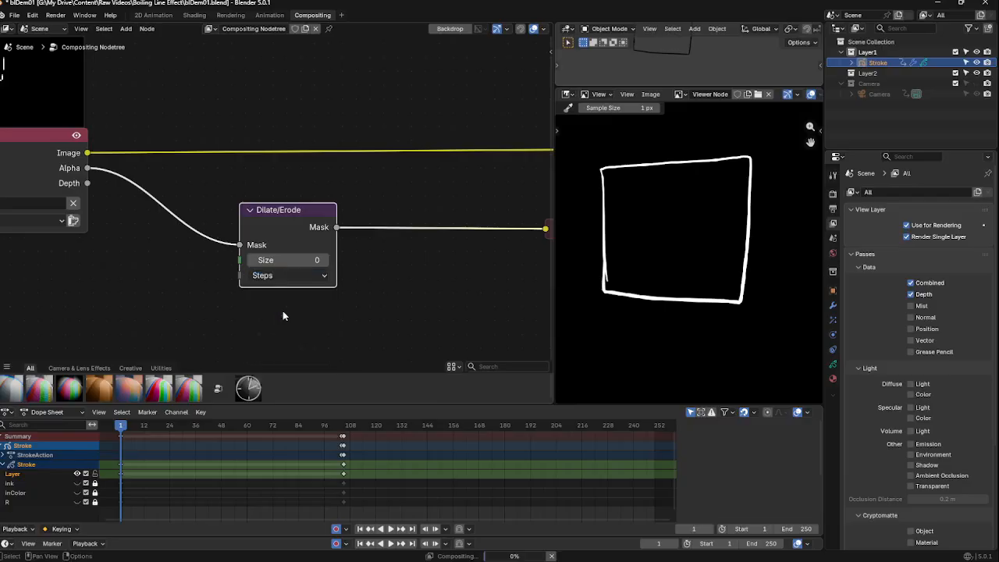
Reposition the Dilate/Erode node between Render Layers and the Viewer, leaving more room after Render Layers
mouse_move(291, 257)
mouse_down()
mouse_move(327, 257)
mouse_move(319, 258)
mouse_up()
scroll(344, 286, down, 1)
middle_drag(343, 286, 340, 314)
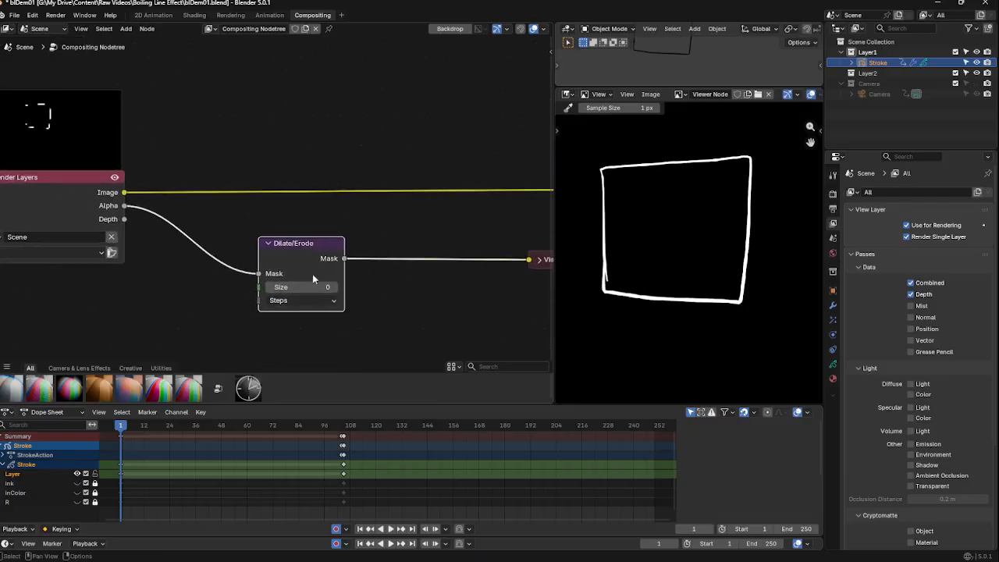
drag(312, 274, 367, 252)
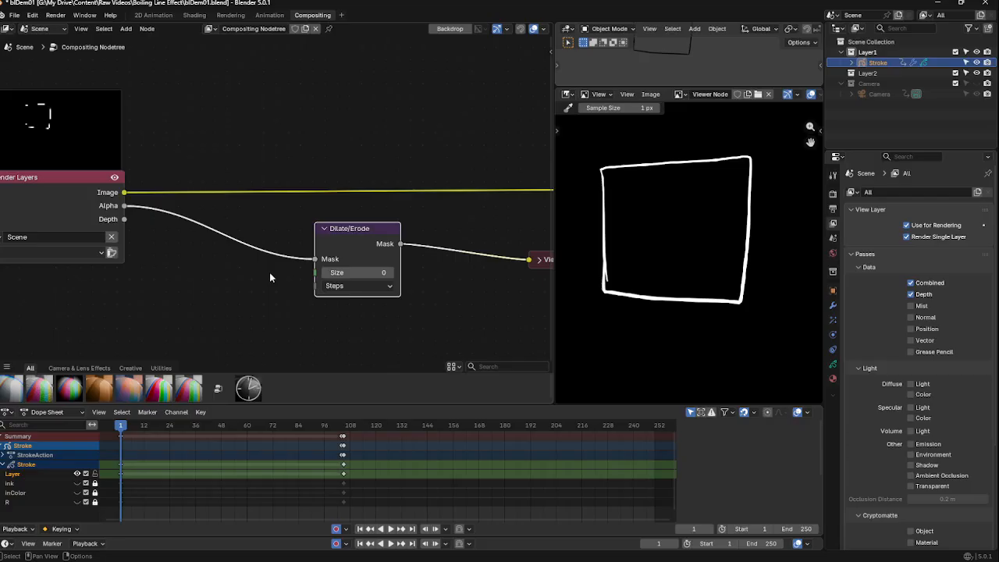
mouse_move(370, 271)
mouse_down()
mouse_move(413, 271)
mouse_move(370, 272)
mouse_up()
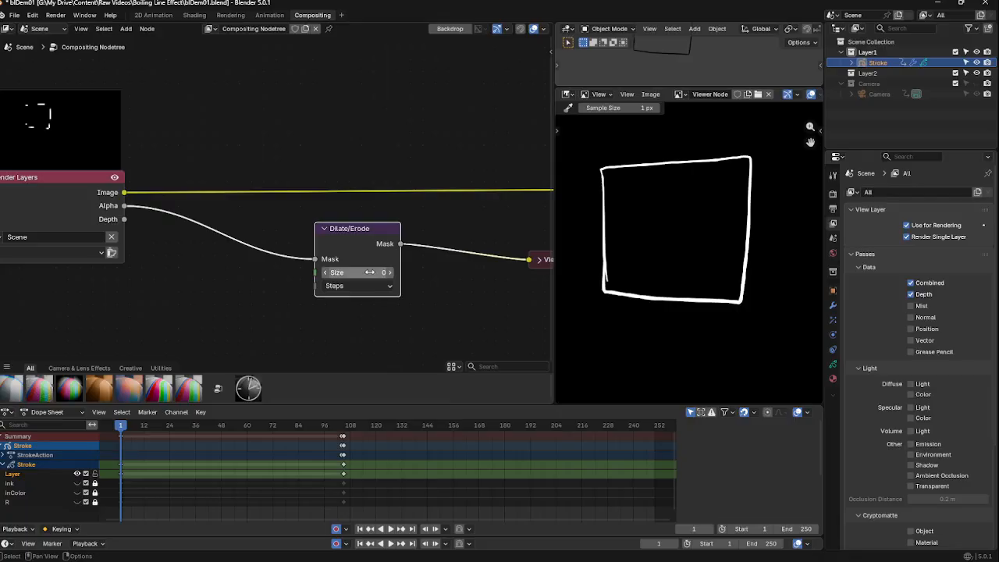
scroll(364, 297, down, 2)
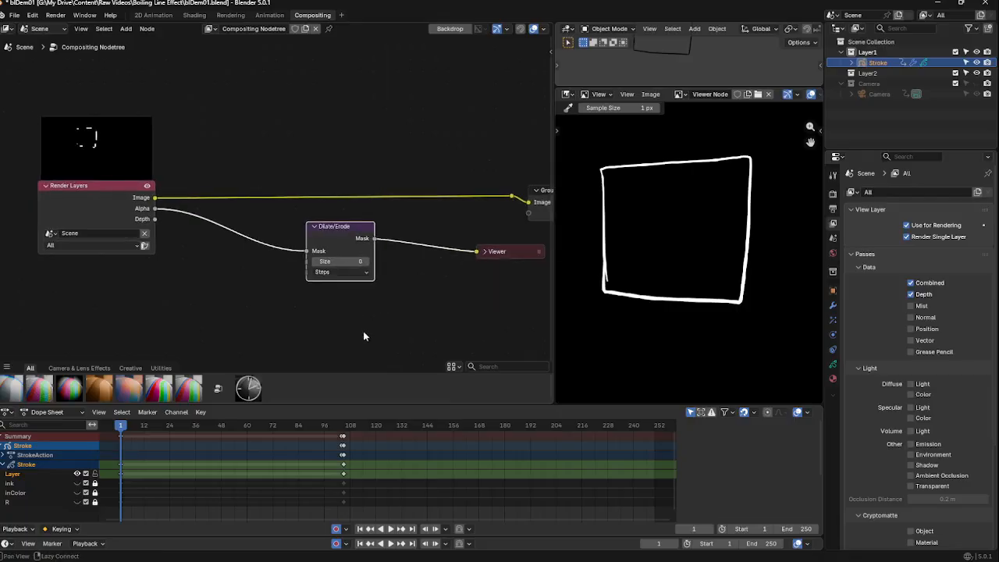
middle_drag(363, 331, 422, 286)
scroll(422, 287, up, 2)
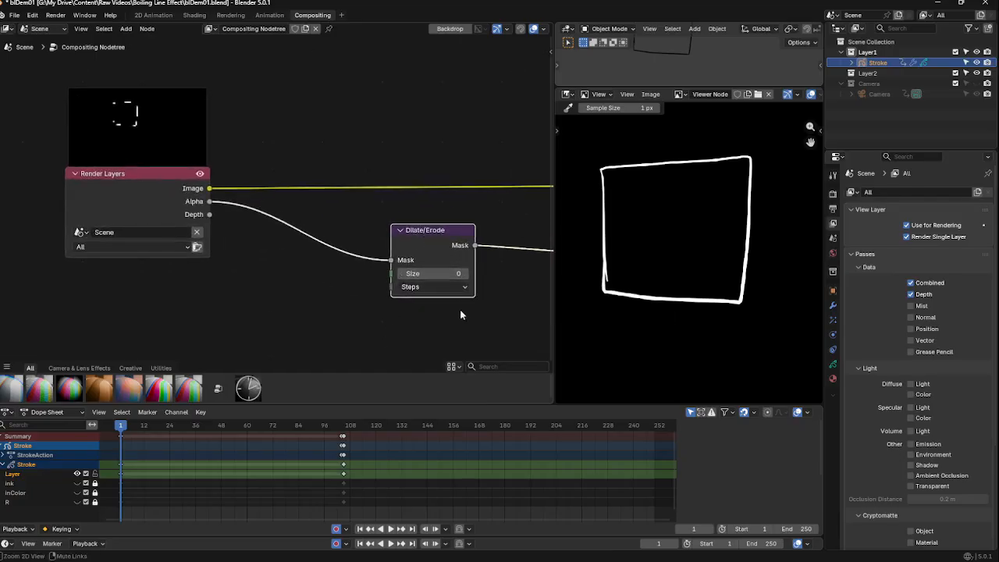
Move the Render Layers node farther away from the Dilate/Erode node to make room between them
scroll(459, 312, down, 1)
shift+scroll(642, 203, up, 2)
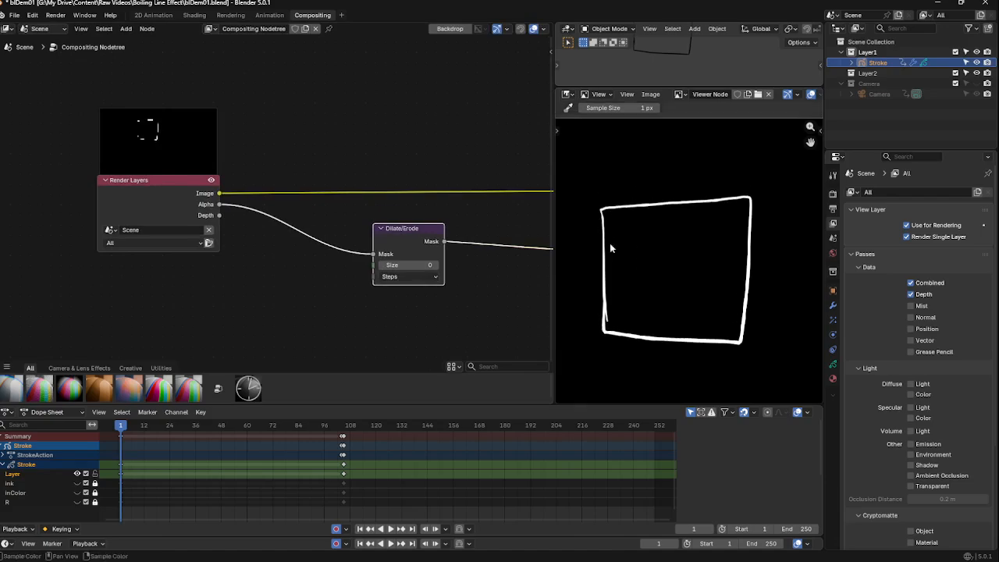
middle_drag(510, 256, 531, 250)
drag(178, 188, 71, 180)
scroll(280, 257, down, 1)
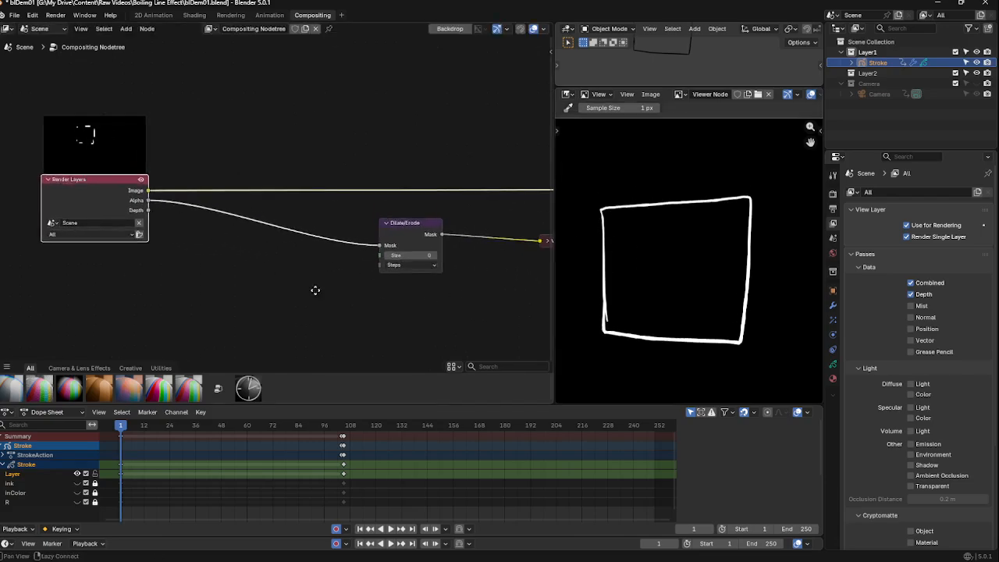
Add a Noise Texture node below the Render Layers node
middle_drag(286, 292, 340, 270)
key(shift+a)
click(340, 268)
text(noi)
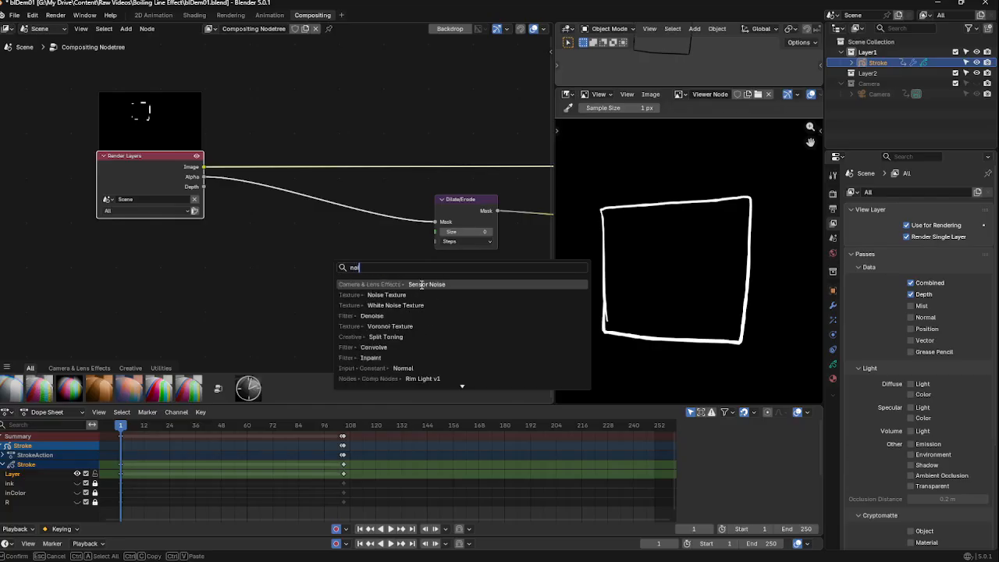
text(se)
click(421, 295)
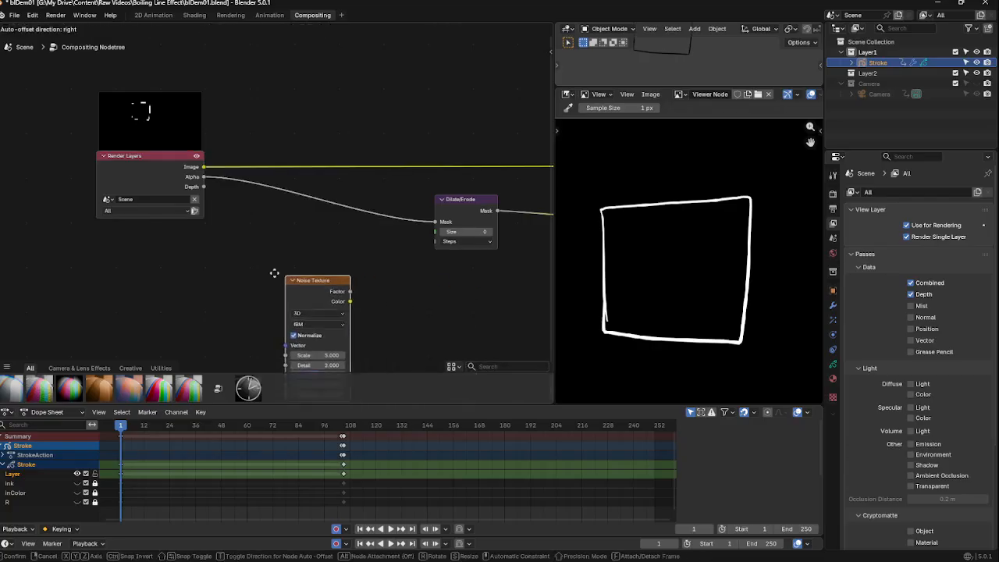
click(196, 246)
Preview the Noise Texture's Factor output through the Viewer and space the two nodes apart
scroll(290, 260, down, 1)
ctrl+shift+click(241, 234)
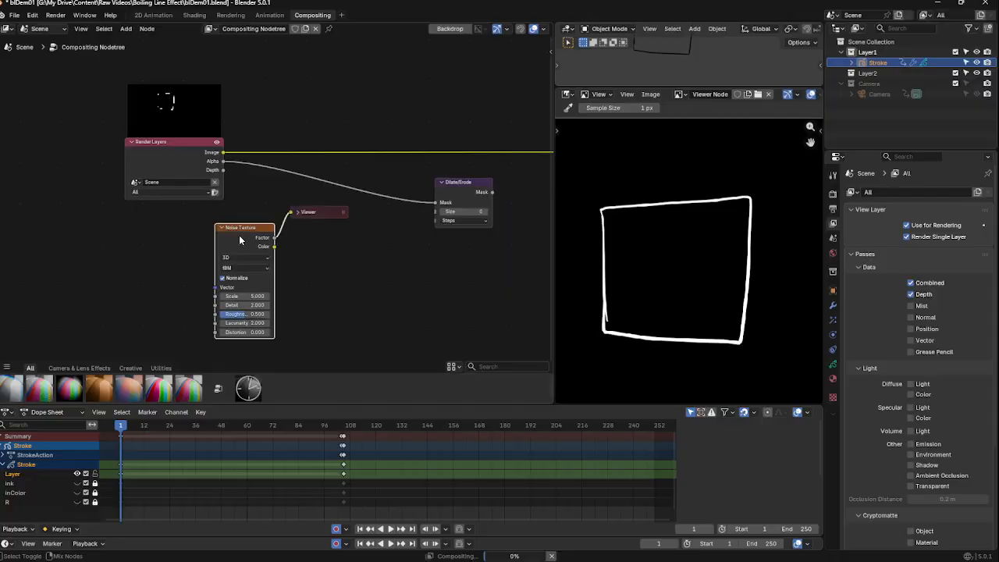
drag(312, 211, 385, 251)
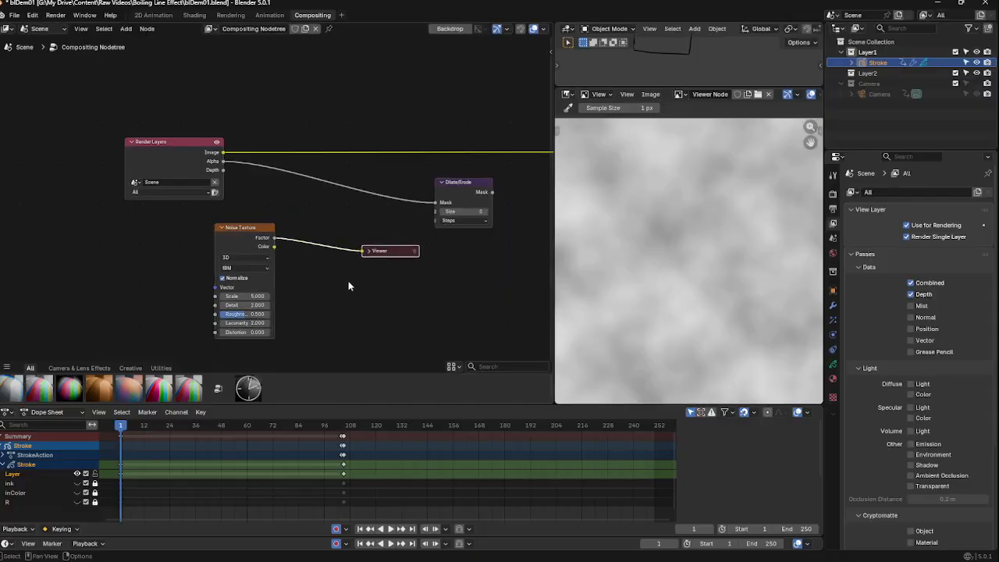
drag(247, 254, 194, 259)
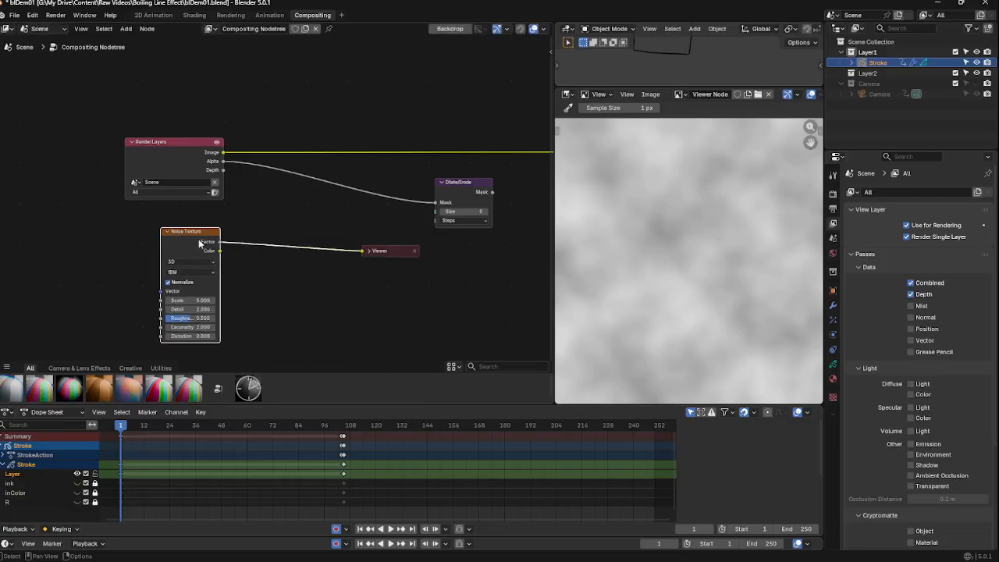
Try a Color Ramp between Noise Texture and Viewer, shift its black stop, and remove the node while keeping the link
key(shift+a)
text(c)
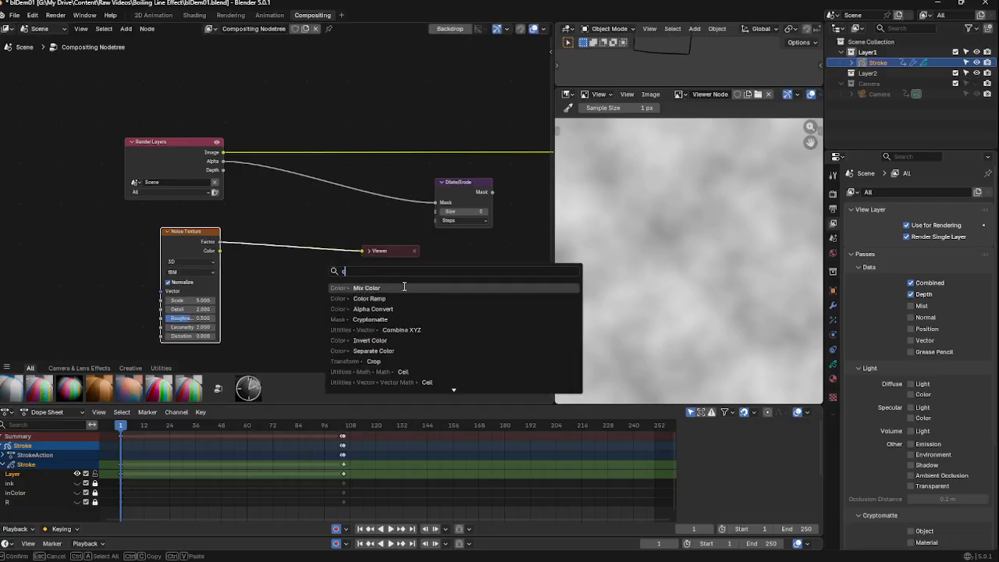
text(olor)
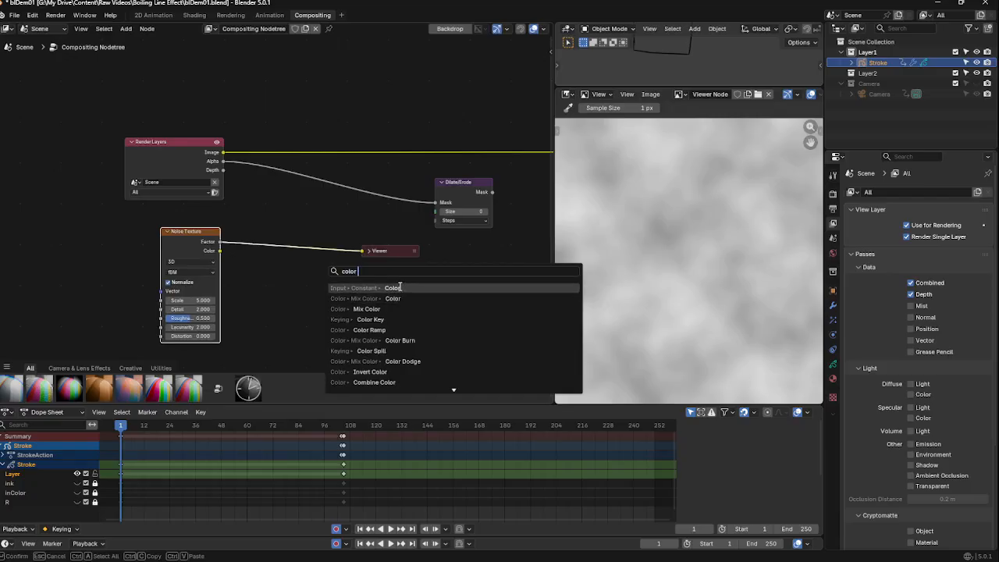
click(383, 330)
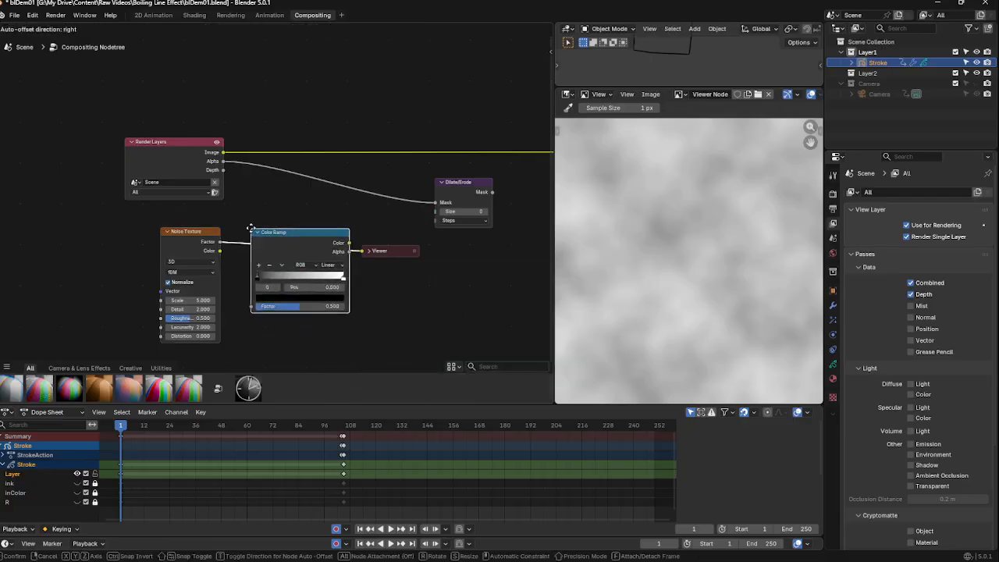
click(355, 286)
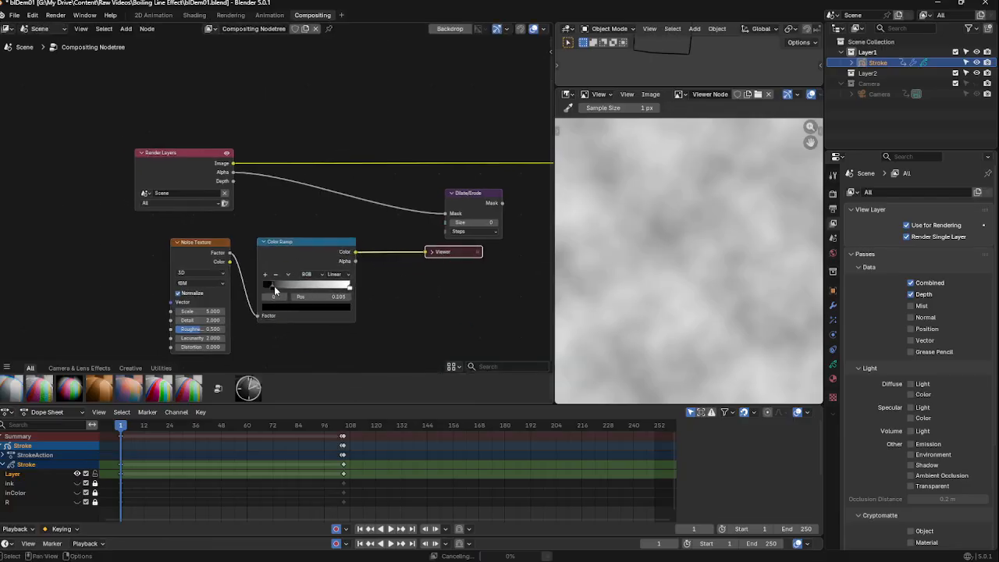
drag(274, 286, 301, 281)
click(308, 256)
key(ctrl+x)
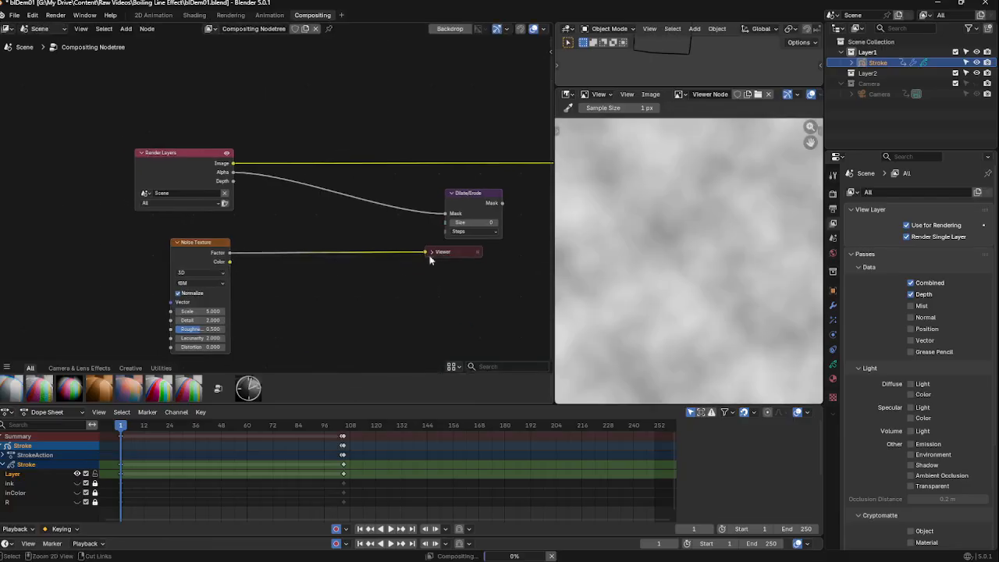
Insert a fresh Color Ramp node between the Noise Texture and the Viewer
key(shift+a)
text(color ramp)
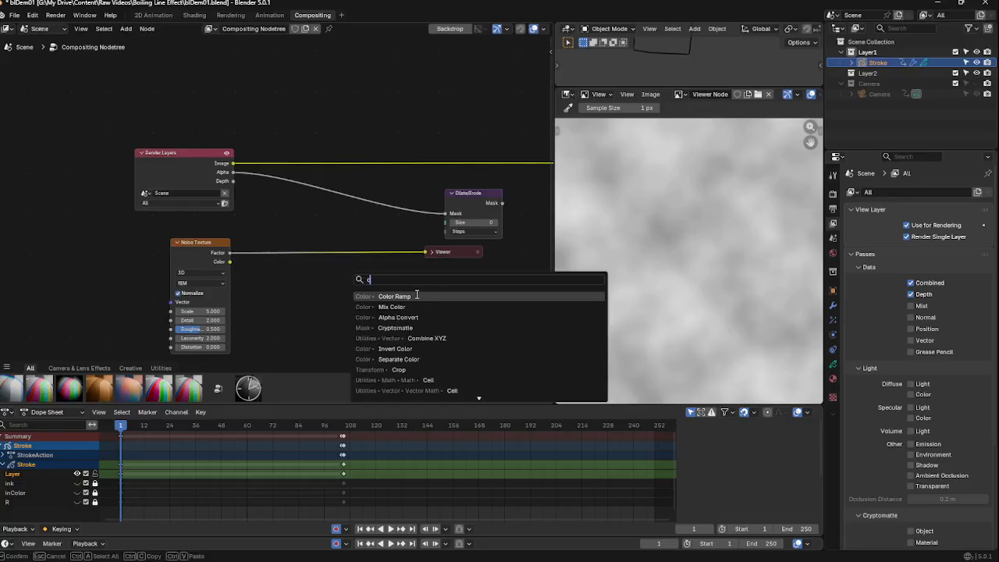
key(Return)
click(246, 236)
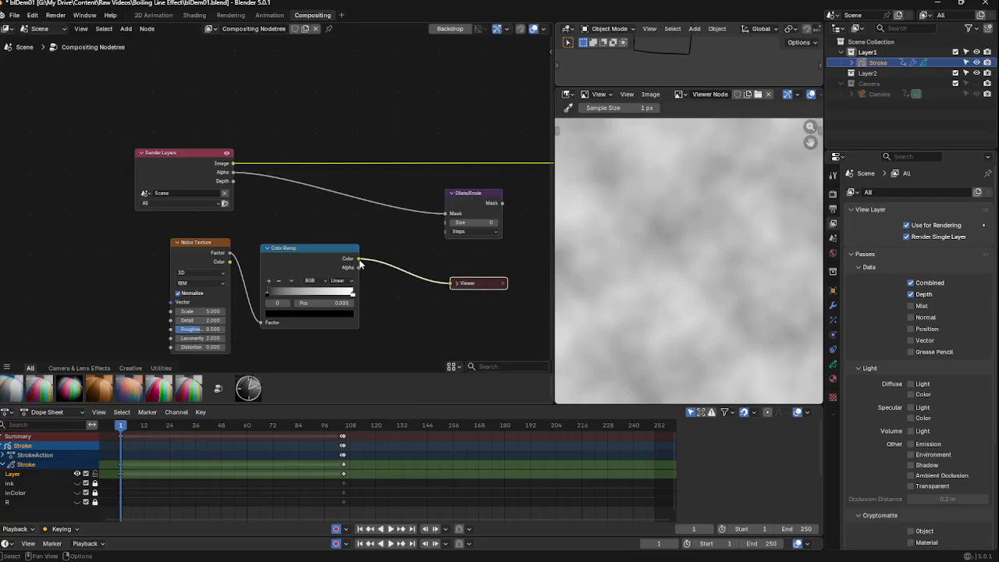
Try to link the Color Ramp's Color output to the Size input of the Dilate/Erode node
drag(359, 259, 445, 222)
ctrl+middle_drag(418, 185, 392, 189)
mouse_move(433, 225)
mouse_down()
mouse_move(402, 238)
mouse_move(421, 232)
mouse_up()
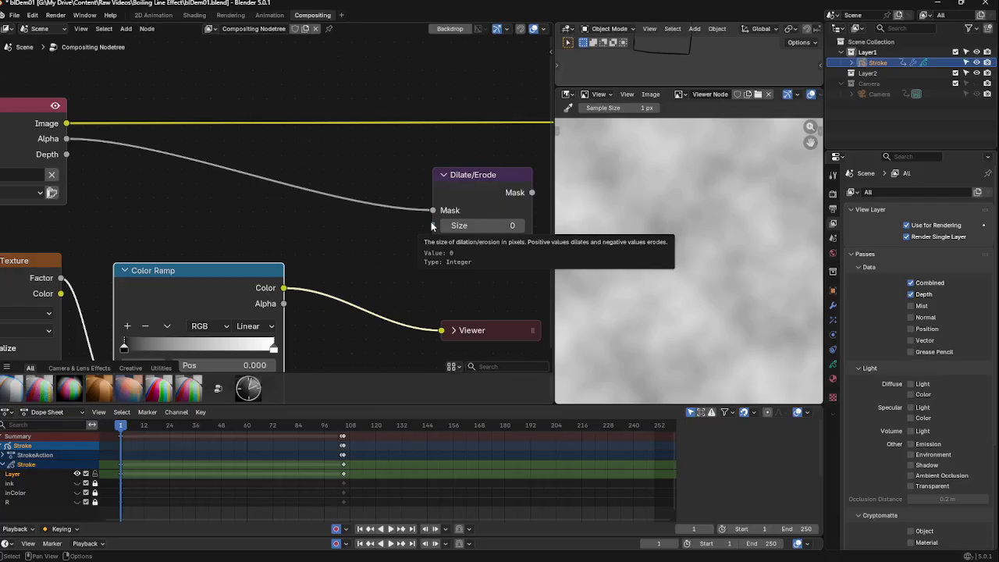
Delete the Viewer node connected to the Color Ramp
ctrl+middle_drag(381, 235, 429, 201)
click(418, 301)
key(x)
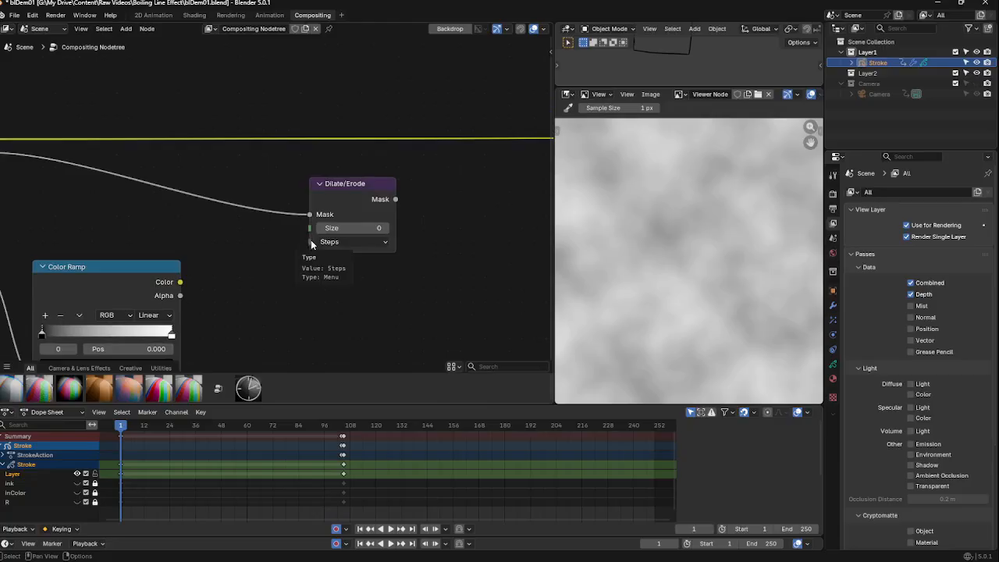
ctrl+middle_drag(326, 282, 299, 300)
ctrl+middle_drag(370, 293, 385, 308)
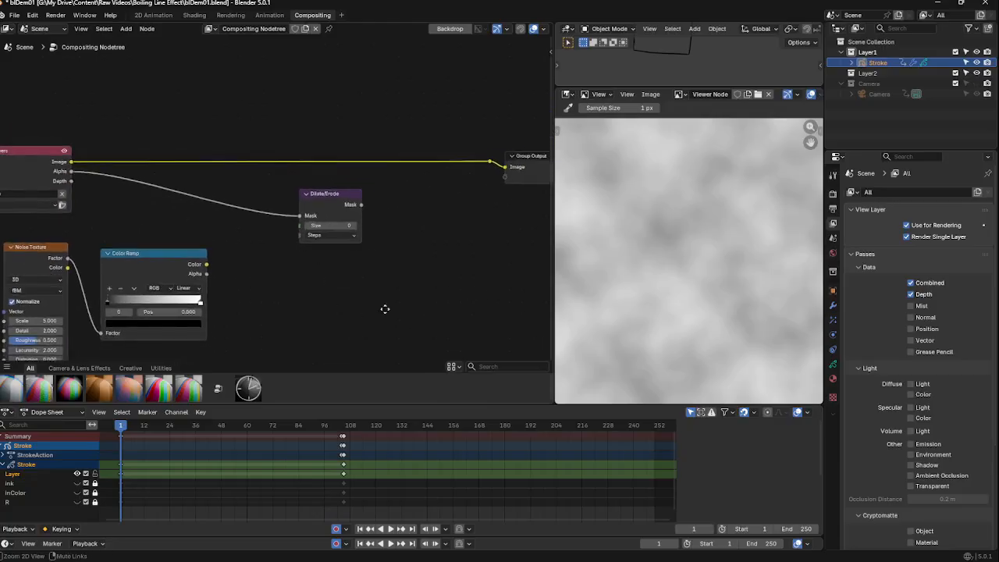
click(331, 204)
click(454, 203)
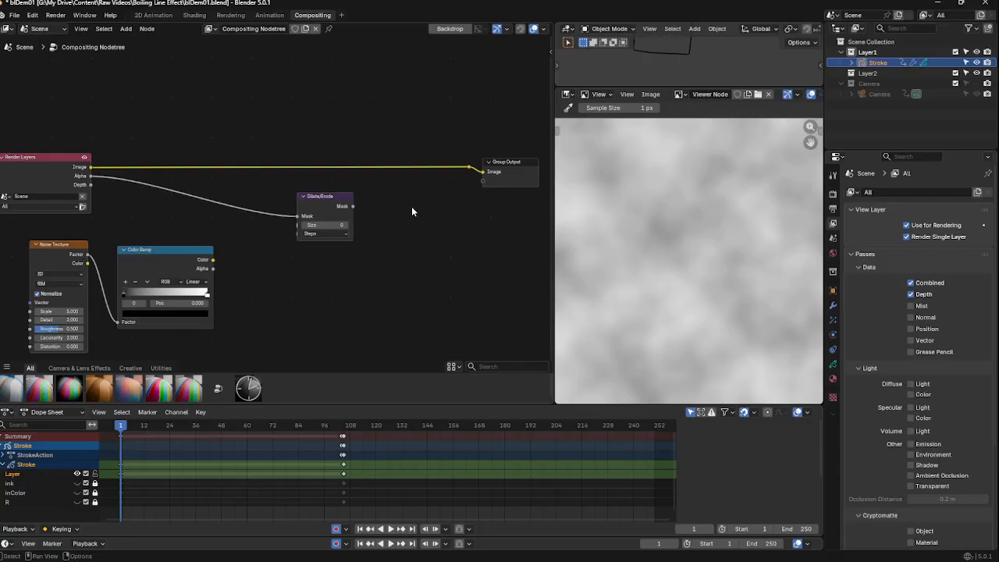
Switch to the 2D Animation workspace, return to frame 1, and open the Stroke object's modifiers
click(154, 15)
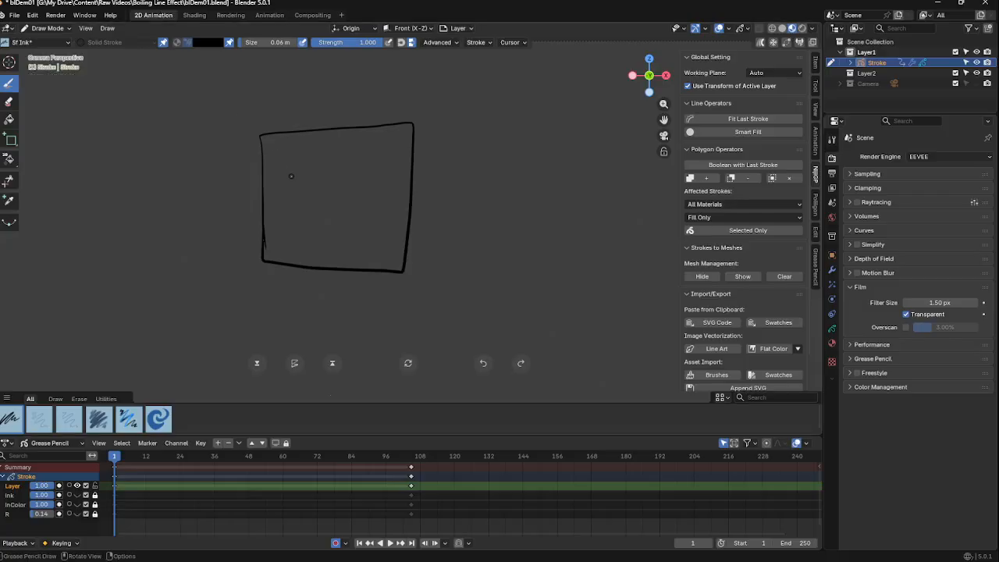
mouse_move(117, 462)
mouse_down()
mouse_move(428, 465)
mouse_move(112, 466)
mouse_up()
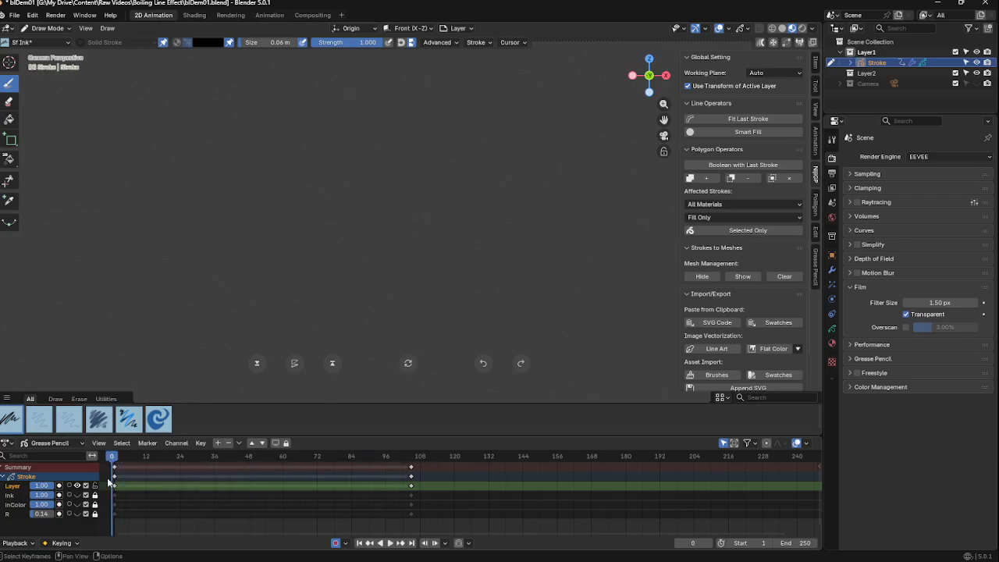
click(115, 460)
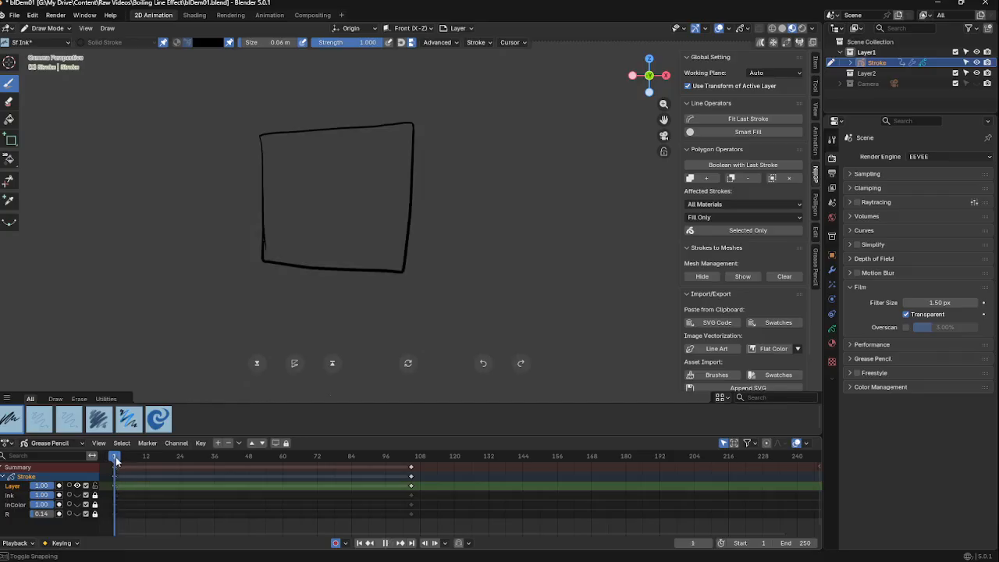
click(832, 270)
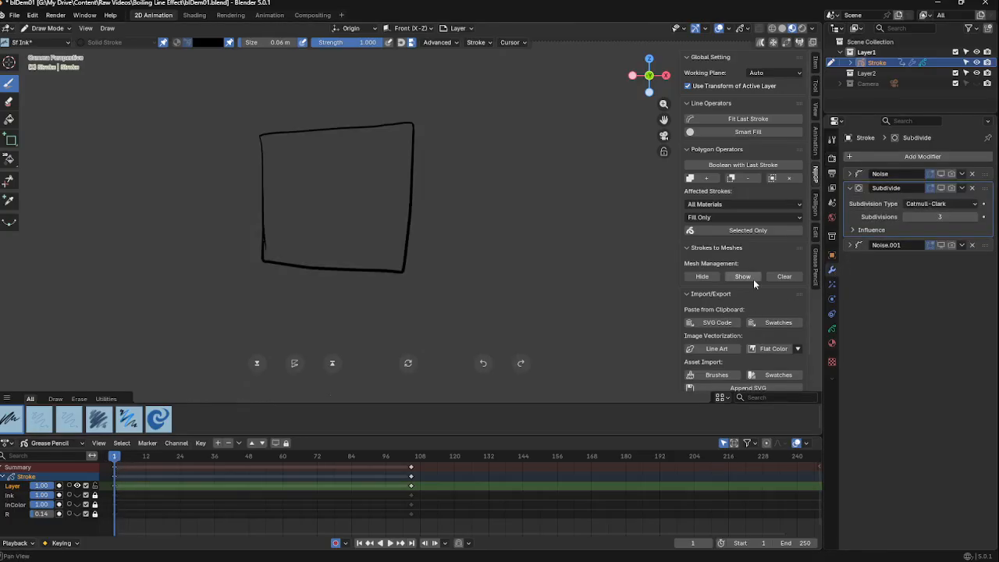
Show the Ink and InColor layers, hide Layer, and enable the first Noise modifier for viewport and render
click(77, 504)
click(77, 504)
key(space)
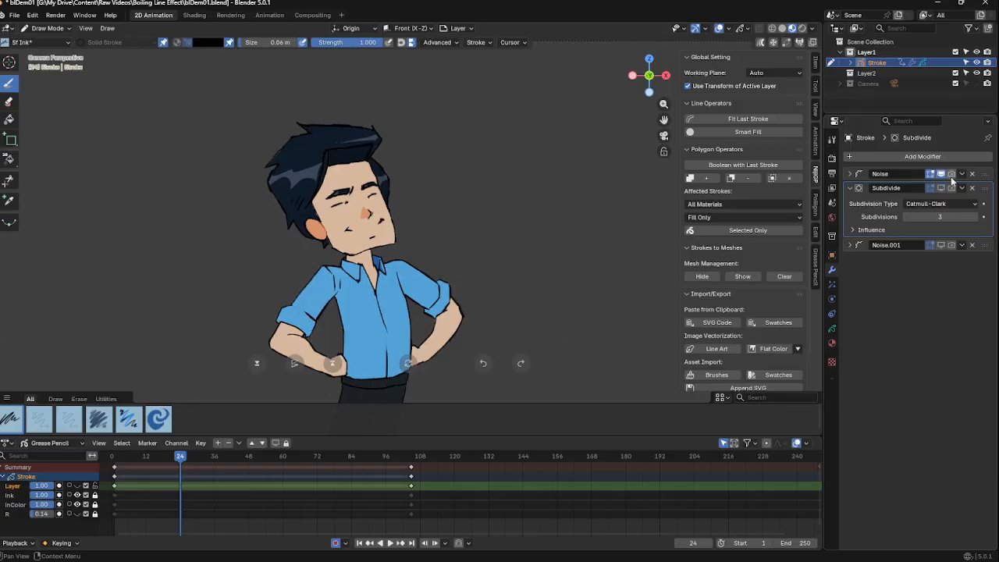
Play the character animation with the Noise modifier active to examine the boiling line in both poses
key(space)
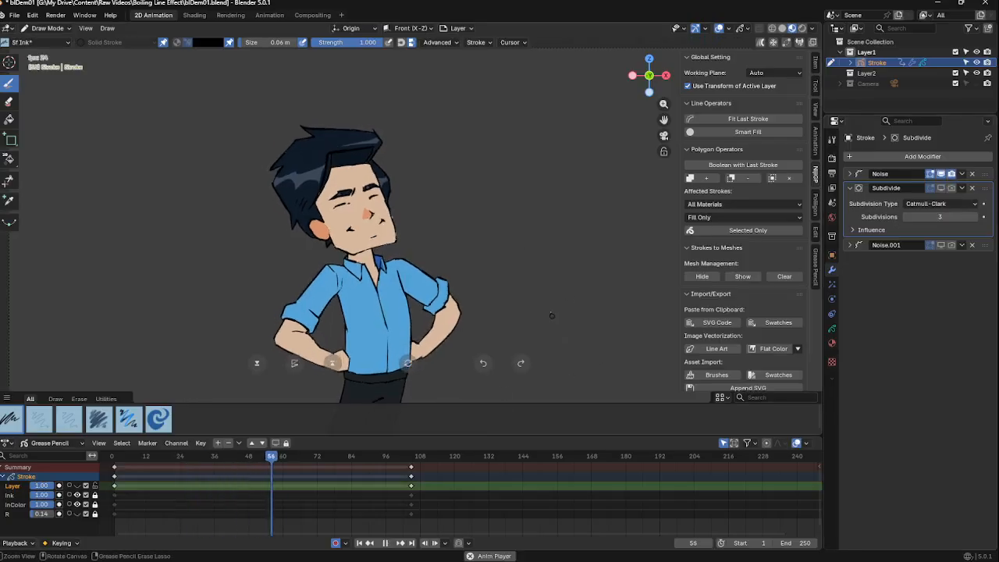
key(space)
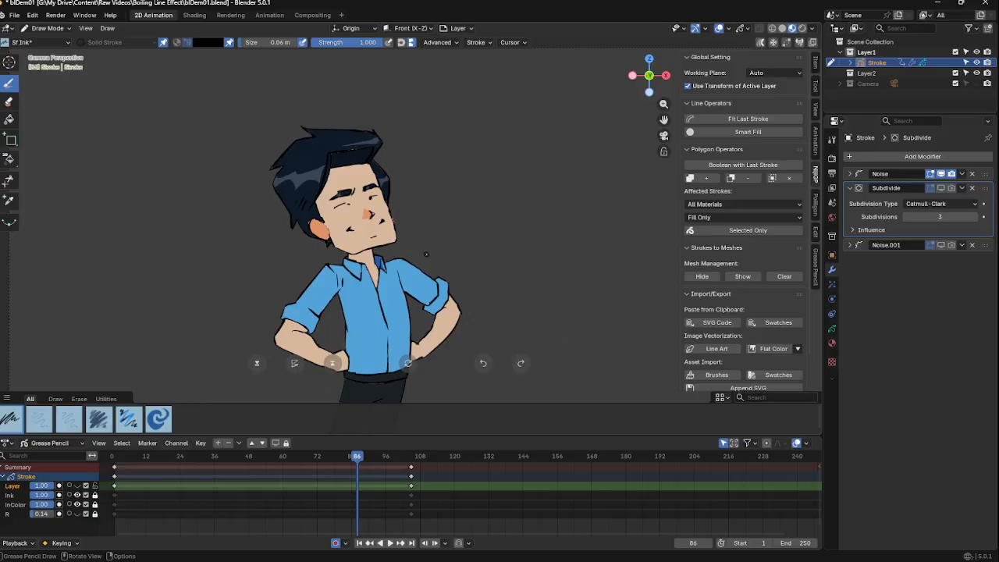
key(space)
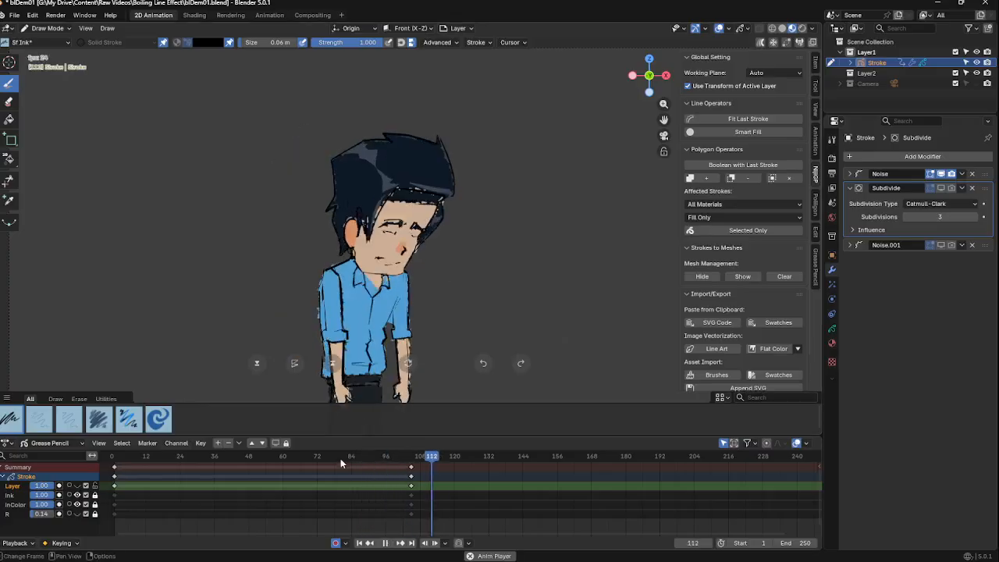
drag(263, 457, 190, 457)
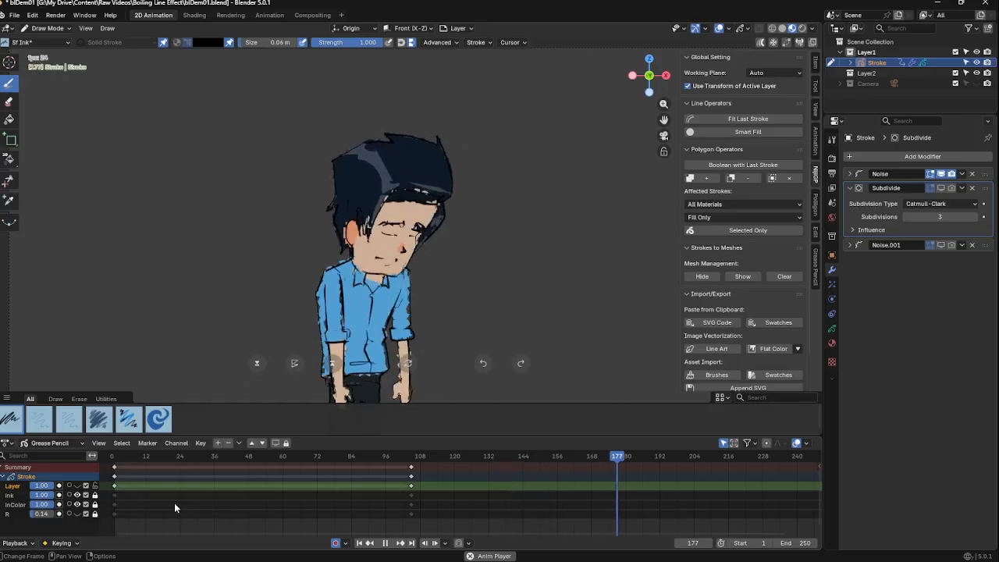
key(space)
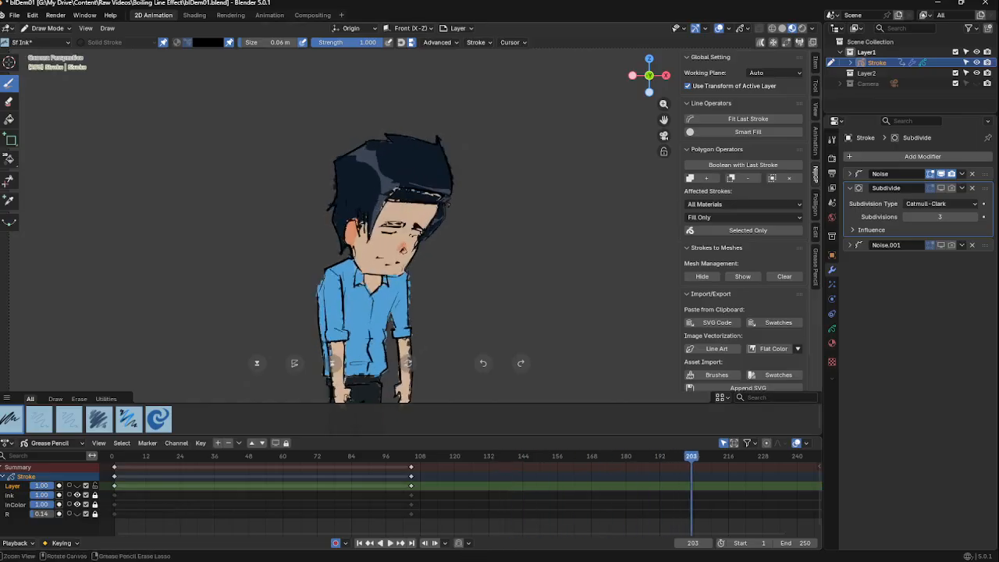
Replay the animation with a closer framing of the character and scrub to frame 68 to compare the poses
ctrl+middle_drag(419, 290, 449, 131)
ctrl+middle_drag(448, 131, 448, 214)
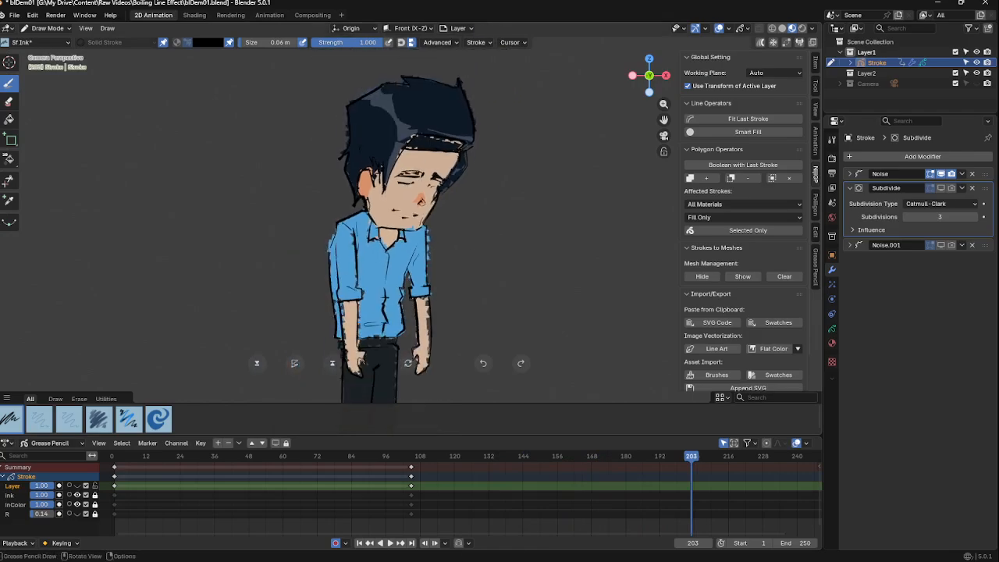
key(space)
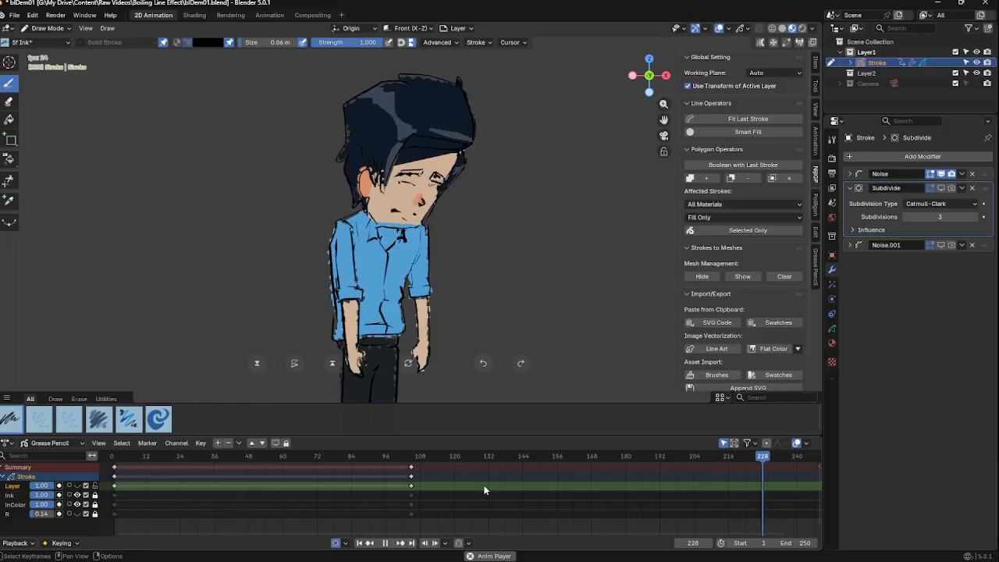
key(space)
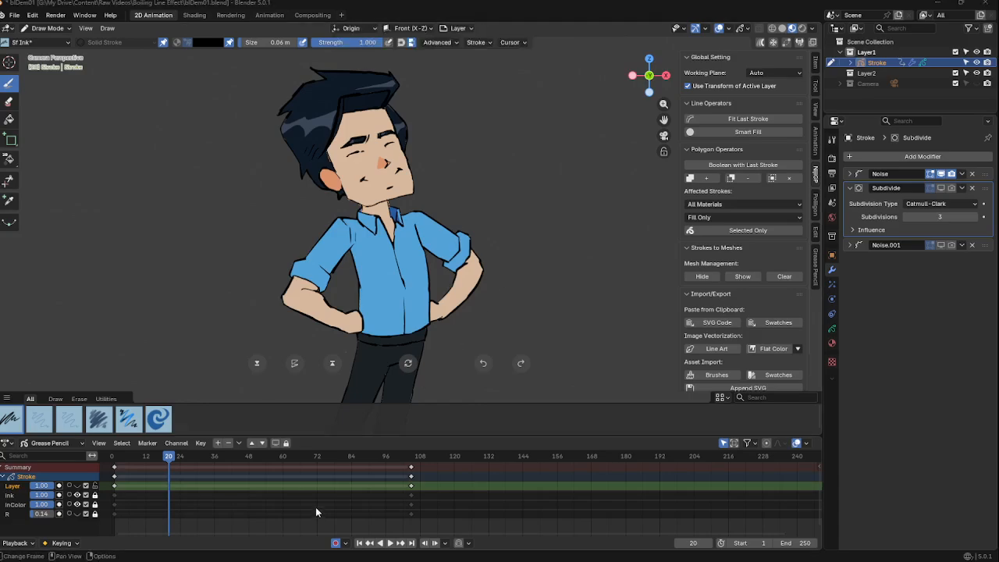
drag(187, 456, 305, 456)
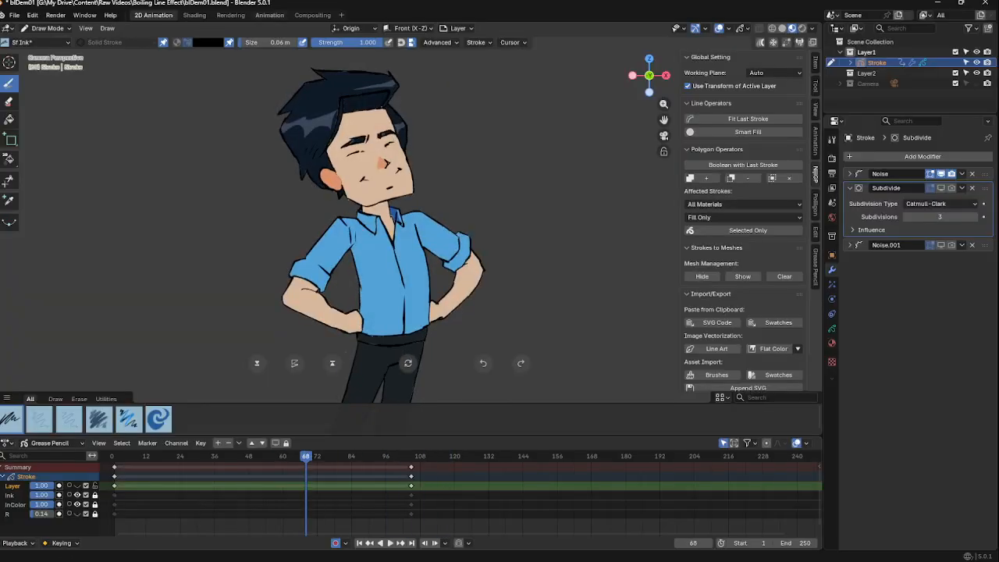